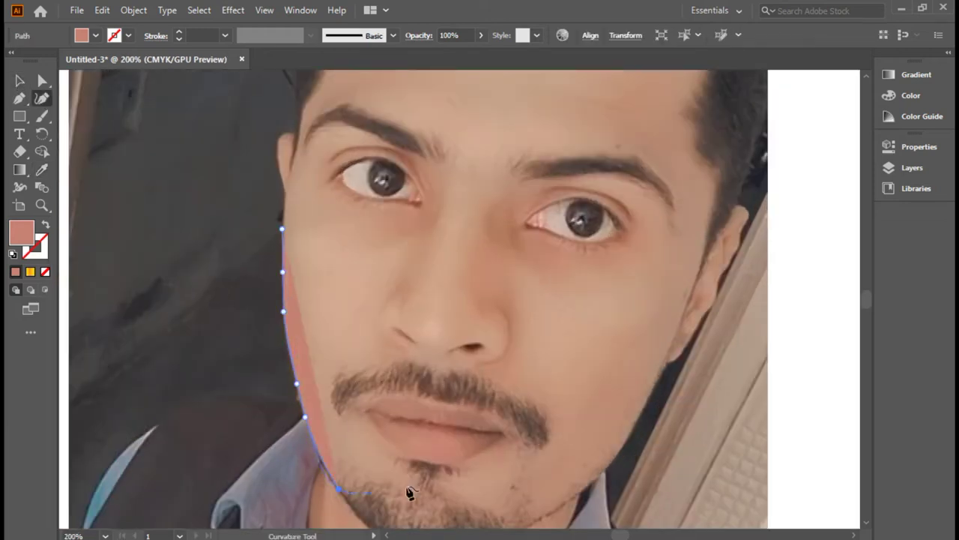
# - Trace curve points along the jaw and up the right side of the face to the temple
pyautogui.scroll(-5, 342, 495)
pyautogui.click(193, 335)
pyautogui.click(282, 360)
pyautogui.click(365, 330)
pyautogui.click(427, 287)
pyautogui.click(444, 265)
pyautogui.click(469, 223)
pyautogui.scroll(5, 469, 225)
pyautogui.click(461, 250)
pyautogui.click(457, 215)
# - Continue the outline across the forehead hairline and down the left side, with fill set to None
pyautogui.scroll(3, 460, 217)
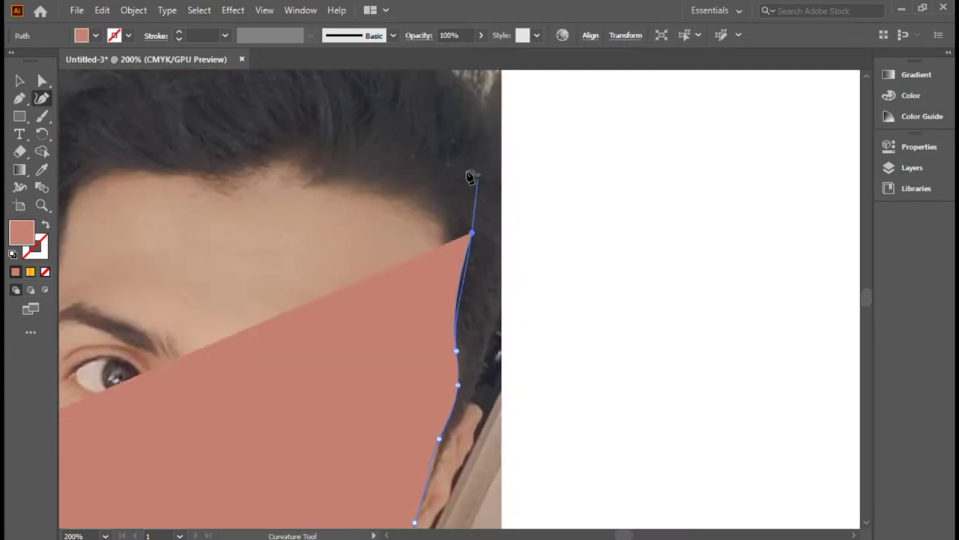
pyautogui.click(472, 236)
pyautogui.click(422, 167)
pyautogui.hscroll(-5, 375, 224)
pyautogui.click(245, 286)
pyautogui.click(95, 35)
pyautogui.click(14, 60)
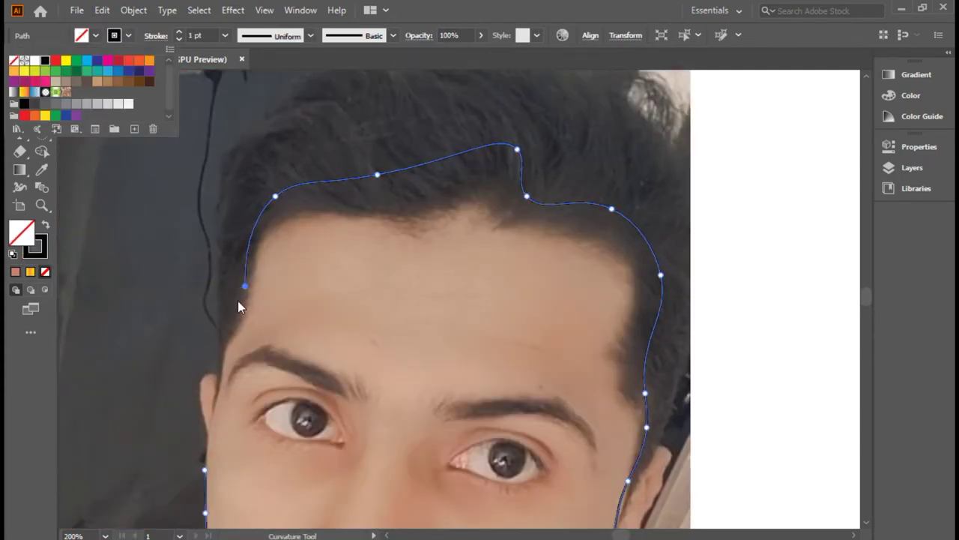
pyautogui.click(229, 327)
pyautogui.scroll(-5, 405, 397)
pyautogui.hscroll(5, 405, 397)
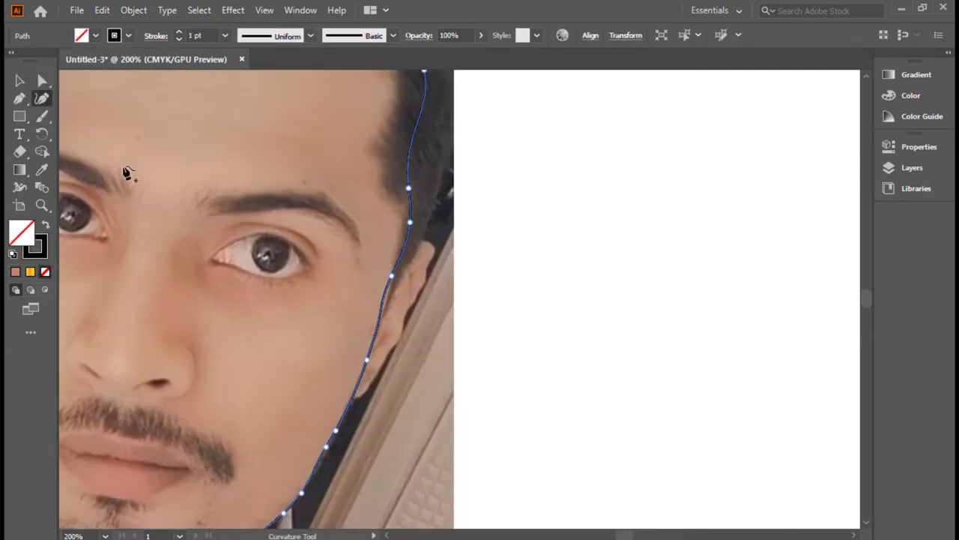
# - Refine the face outline's anchor points with Direct Selection, then reselect the whole outline
pyautogui.press('a')
pyautogui.click(407, 311)
pyautogui.scroll(2, 435, 253)
pyautogui.scroll(-5, 431, 315)
pyautogui.hscroll(-3, 431, 314)
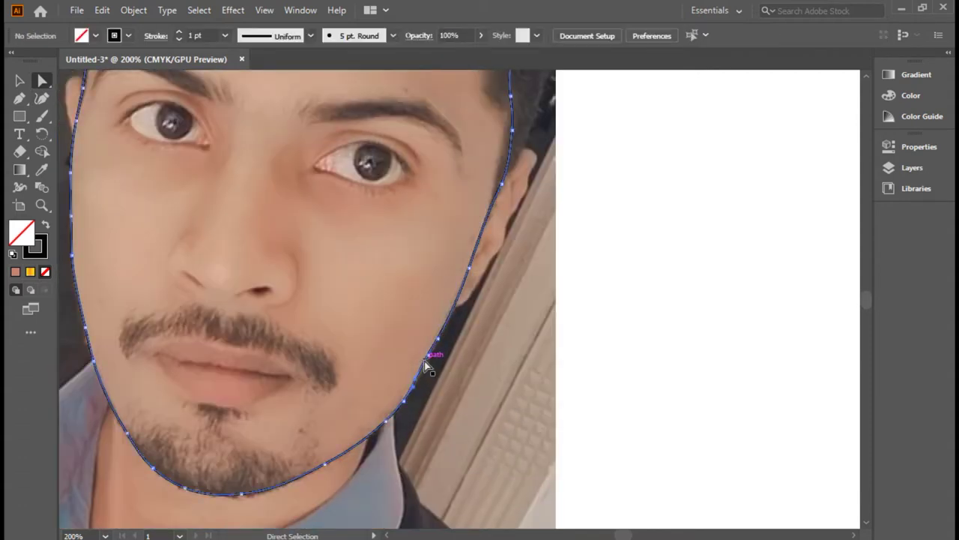
pyautogui.click(432, 358)
pyautogui.click(20, 80)
pyautogui.click(397, 213)
pyautogui.scroll(1, 397, 214)
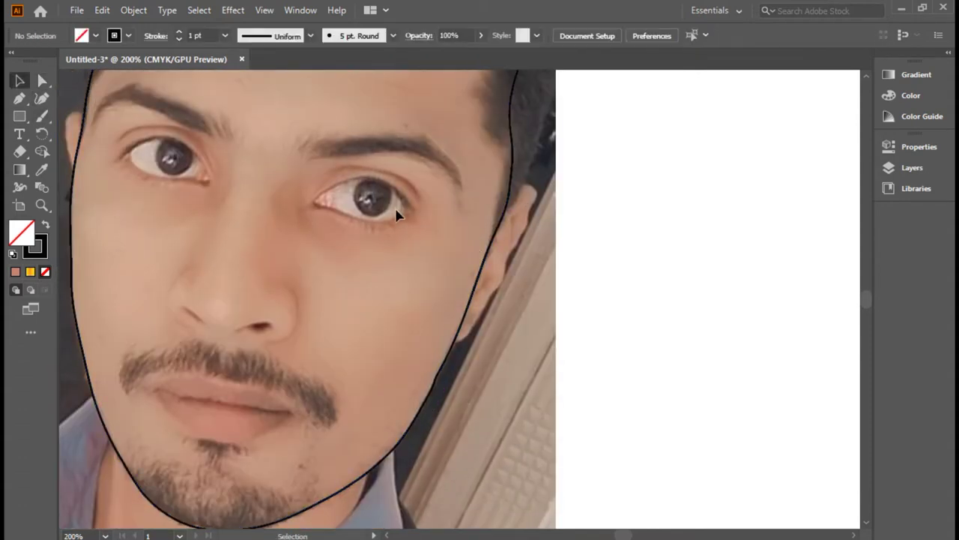
pyautogui.scroll(-2, 569, 240)
pyautogui.click(459, 328)
pyautogui.hscroll(-3, 299, 300)
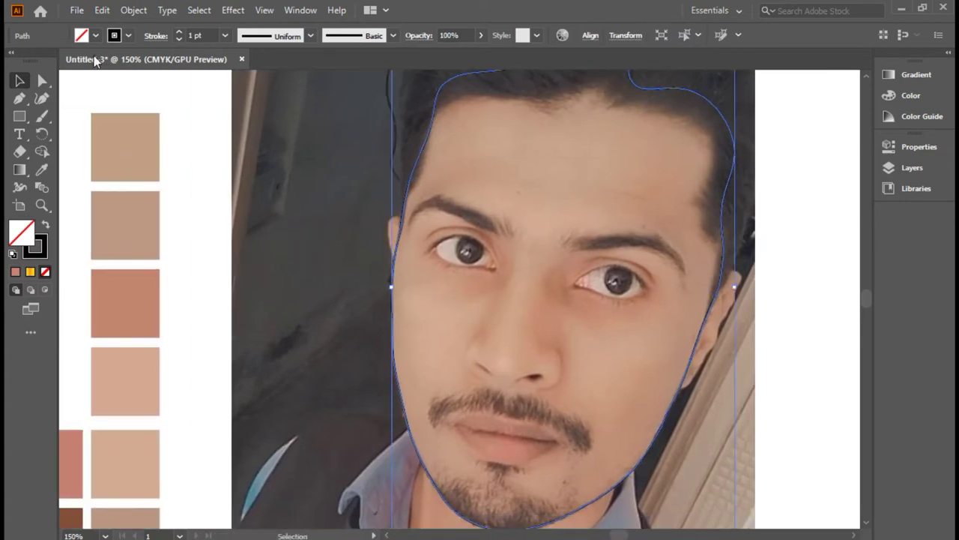
# - Fill the face shape with a sampled skin tone via the Eyedropper and hide it in Layers
pyautogui.press('i')
pyautogui.click(124, 150)
pyautogui.click(912, 167)
pyautogui.click(707, 163)
pyautogui.click(847, 136)
pyautogui.hotkey('ctrl', '+')
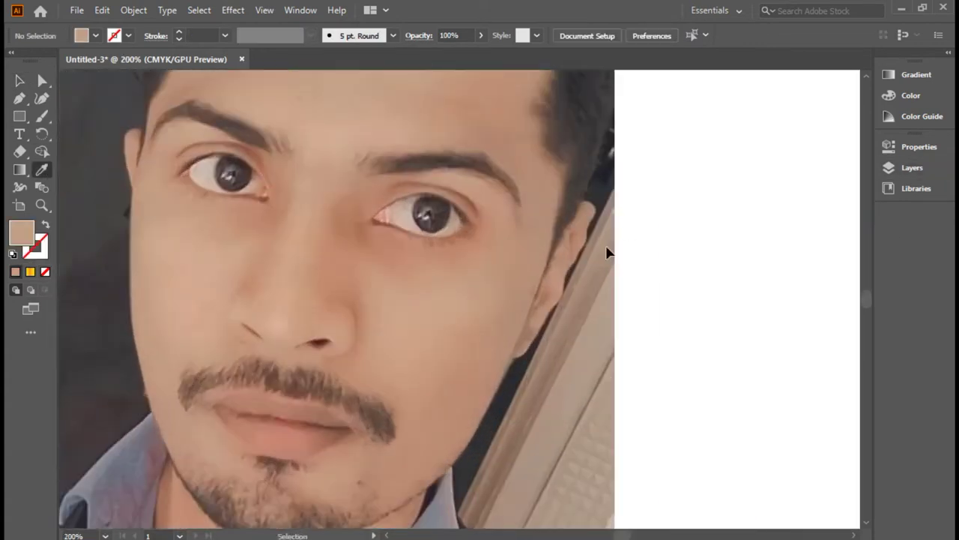
# - Trace the left ear outline with the Curvature tool, fill set to None
pyautogui.hotkey('ctrl', '+')
pyautogui.hotkey('shift', '`')
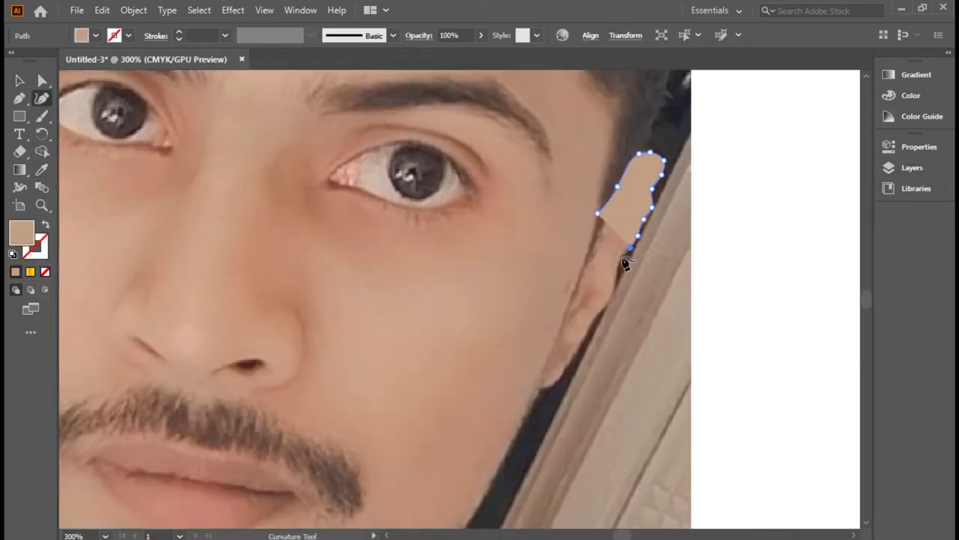
pyautogui.hscroll(-5, 745, 242)
pyautogui.scroll(2, 745, 242)
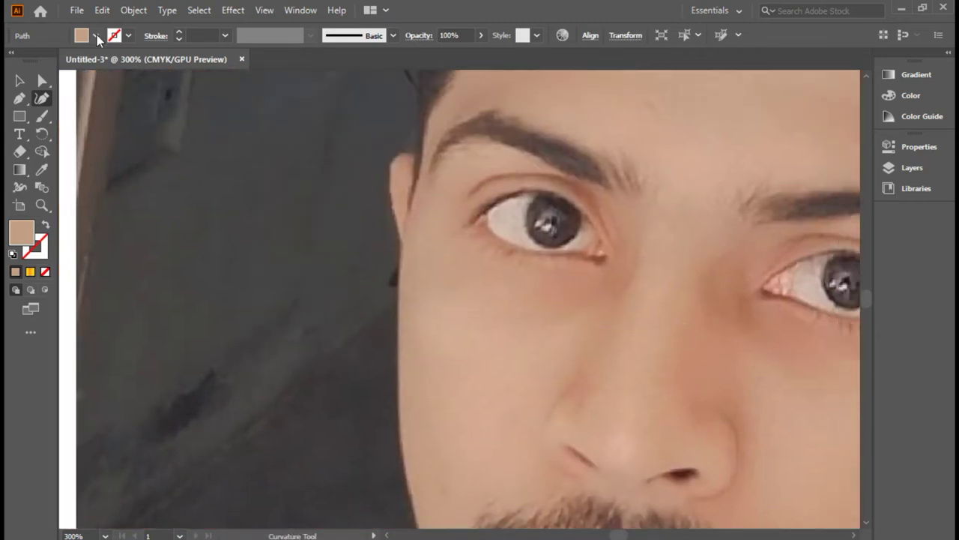
pyautogui.click(96, 36)
pyautogui.click(12, 54)
pyautogui.click(417, 151)
pyautogui.click(401, 151)
pyautogui.click(389, 172)
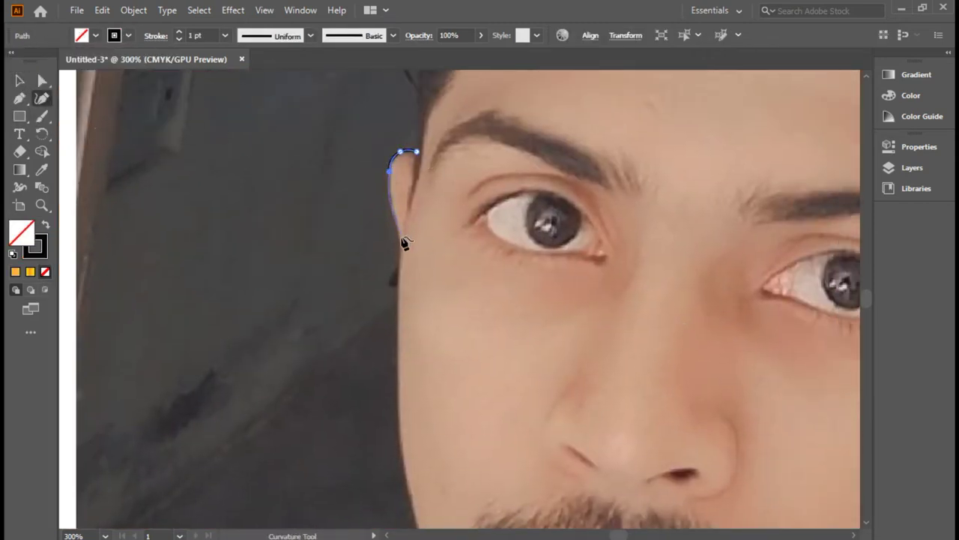
pyautogui.click(95, 35)
# - Fill the ear with the sampled skin tone using the Eyedropper
pyautogui.click(42, 170)
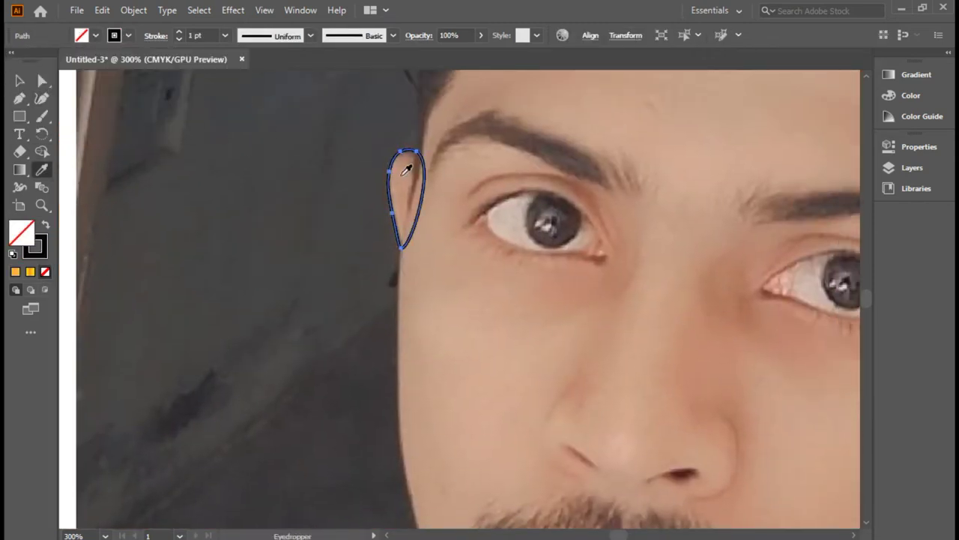
pyautogui.click(403, 160)
pyautogui.press('v')
pyautogui.hotkey('ctrl', '-')
pyautogui.moveTo(423, 153); pyautogui.dragTo(281, 123)
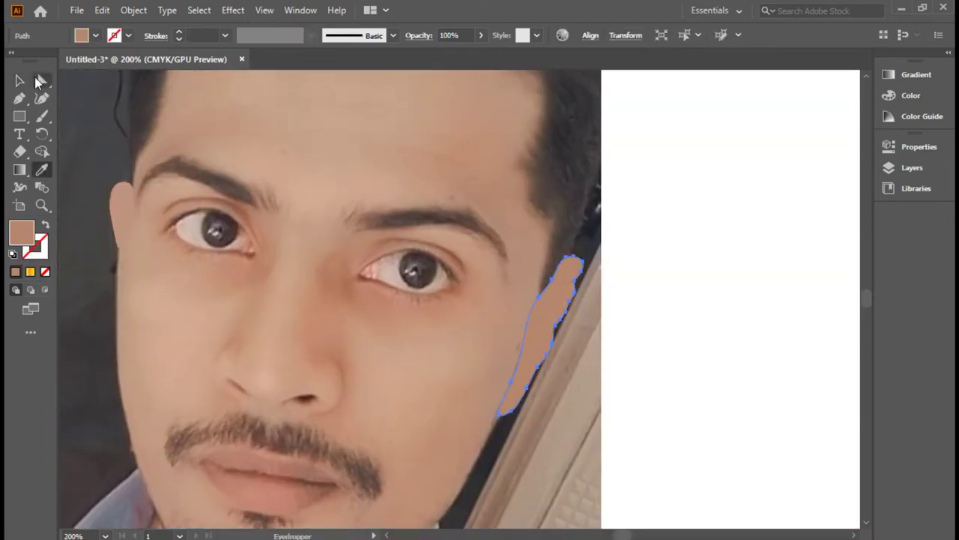
# - Hide the face and ear shapes in Layers and begin a new path beside the left ear
pyautogui.press('F7')
pyautogui.hotkey('ctrl', 'shift', 'a')
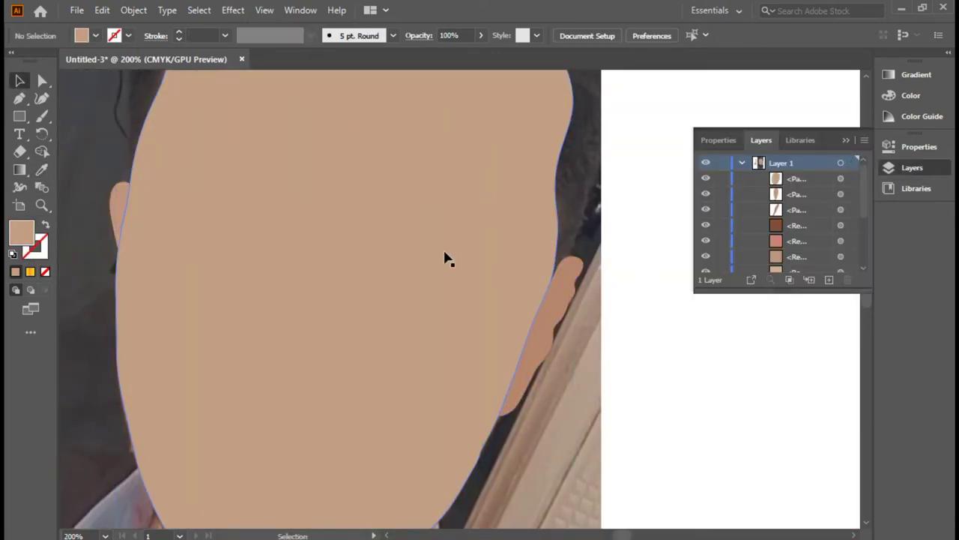
pyautogui.scroll(5, 445, 259)
pyautogui.moveTo(705, 210); pyautogui.dragTo(705, 179)
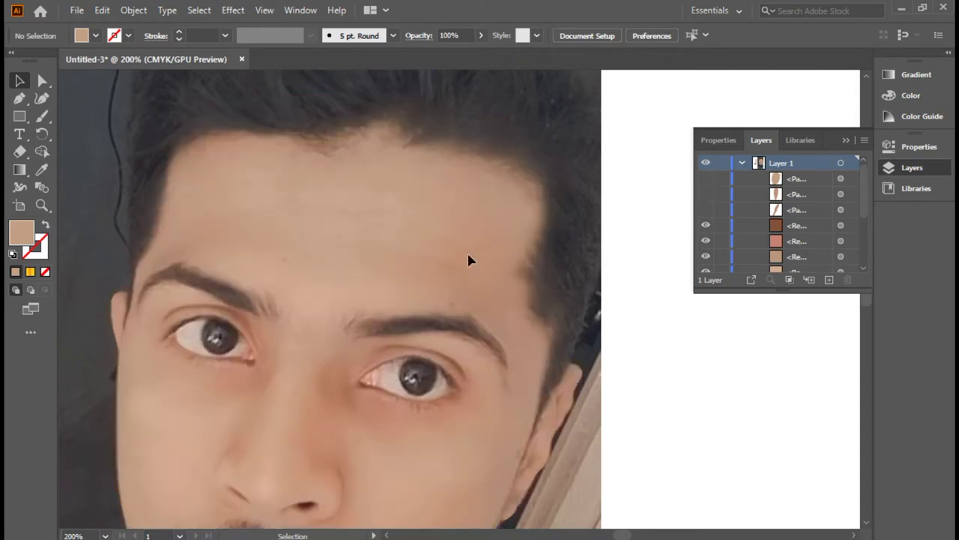
pyautogui.hotkey('ctrl', '+')
pyautogui.press('F7')
pyautogui.click(285, 268)
pyautogui.click(275, 371)
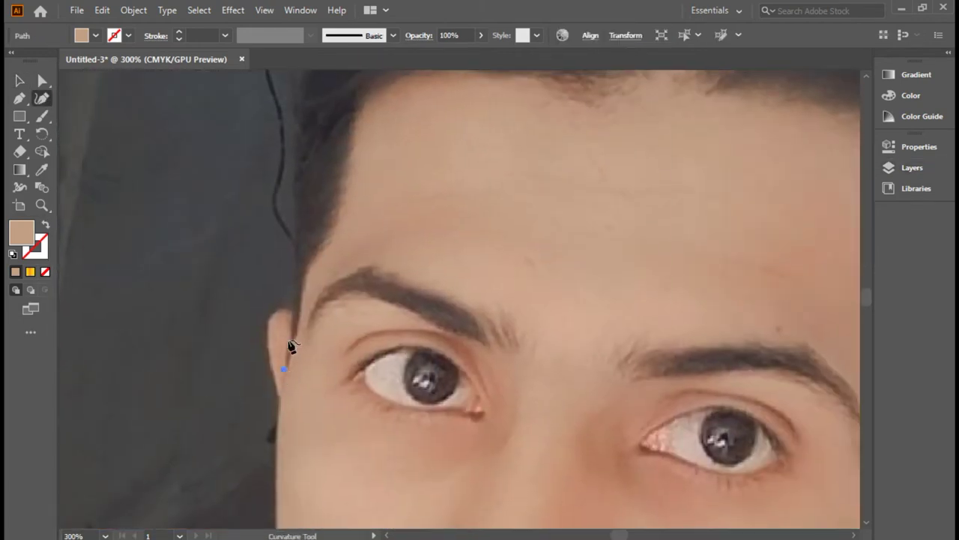
# - Trace points across the top of the hair toward the right of the head
pyautogui.scroll(3, 307, 300)
pyautogui.scroll(5, 331, 103)
pyautogui.click(400, 157)
pyautogui.click(568, 146)
pyautogui.click(636, 150)
pyautogui.click(692, 161)
pyautogui.moveTo(607, 255)
pyautogui.mouseDown()
pyautogui.moveTo(375, 314)
pyautogui.moveTo(206, 314)
pyautogui.mouseUp()
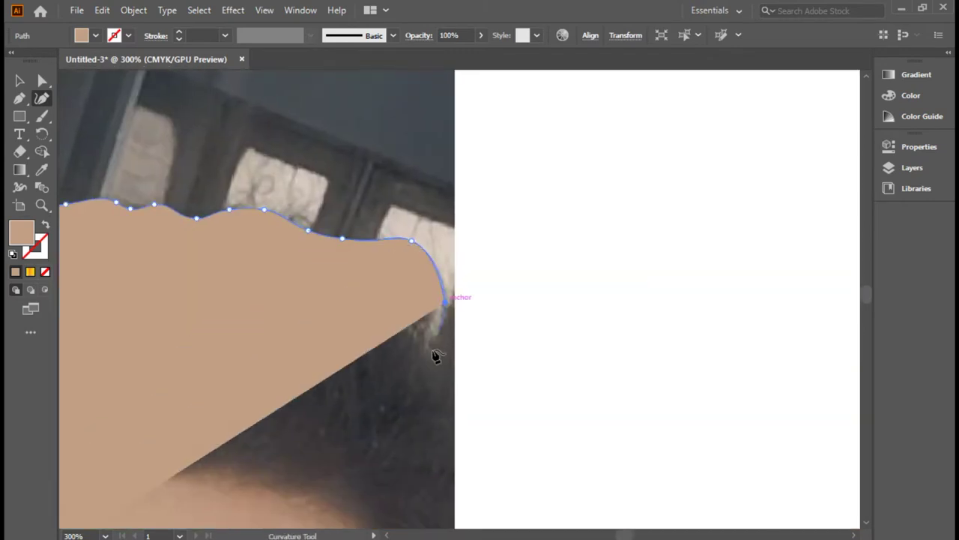
pyautogui.moveTo(447, 306); pyautogui.dragTo(415, 150)
# - Continue the hair path down the side of the head beside the eye, with fill None
pyautogui.click(403, 153)
pyautogui.click(391, 183)
pyautogui.click(417, 200)
pyautogui.scroll(-5, 436, 232)
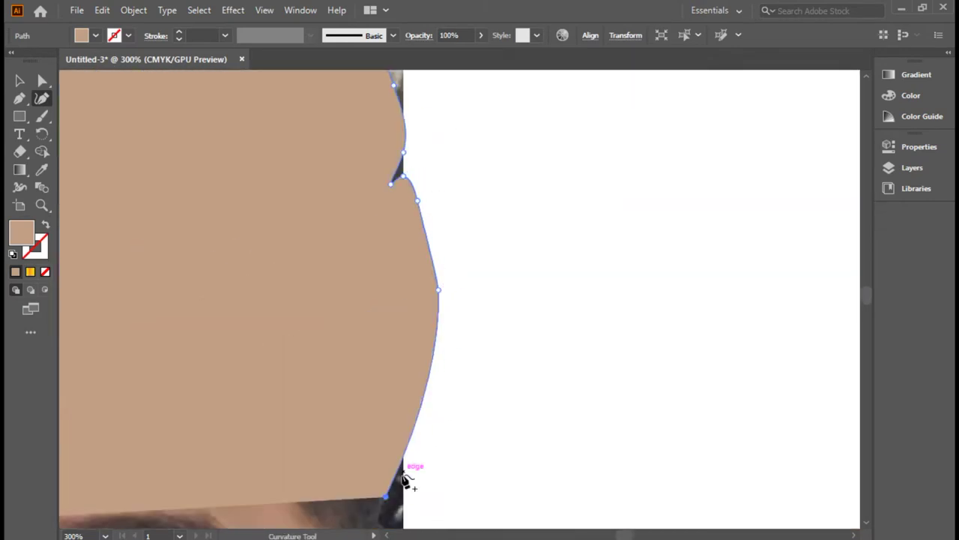
pyautogui.click(405, 263)
pyautogui.click(96, 35)
pyautogui.click(15, 60)
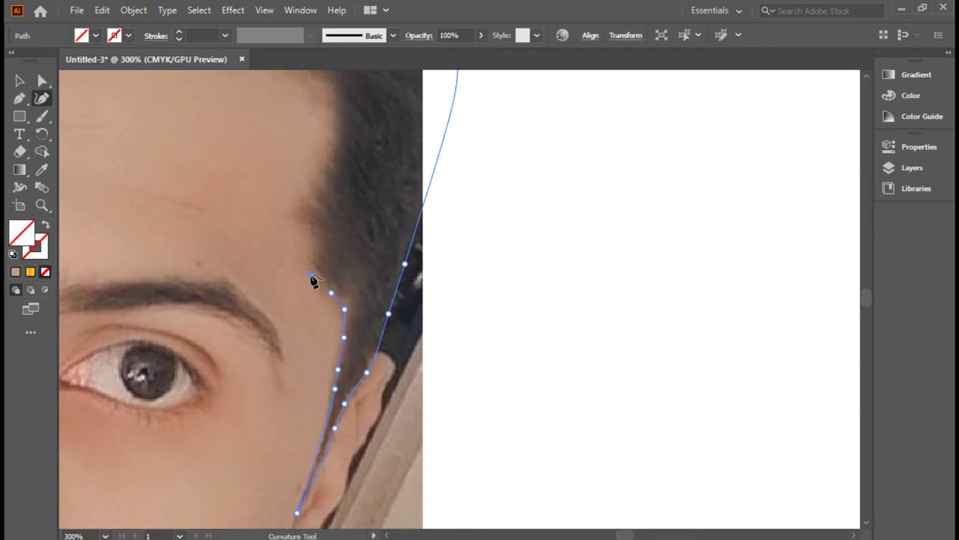
# - Trace the hairline from the temple across the forehead
pyautogui.click(338, 131)
pyautogui.moveTo(356, 91); pyautogui.dragTo(398, 277)
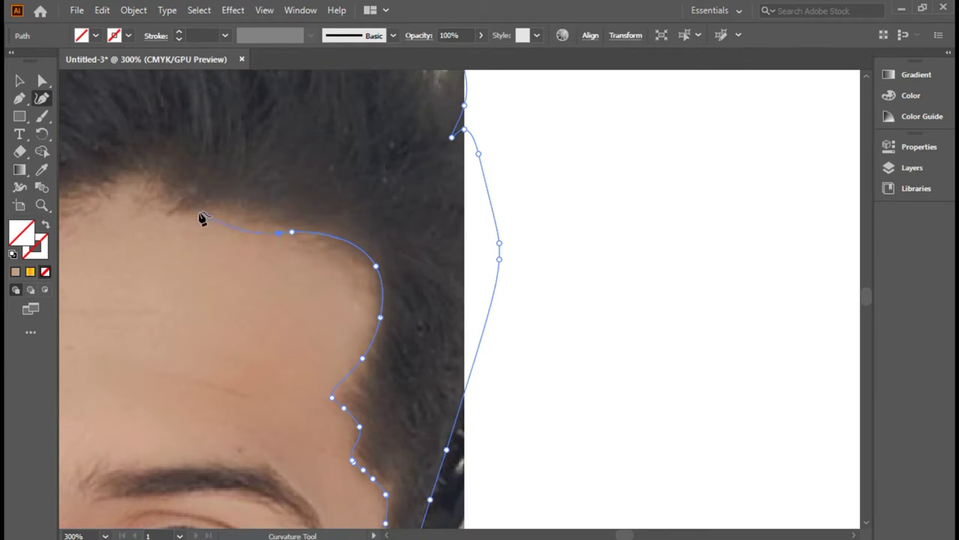
pyautogui.moveTo(160, 228); pyautogui.dragTo(258, 331)
pyautogui.click(250, 312)
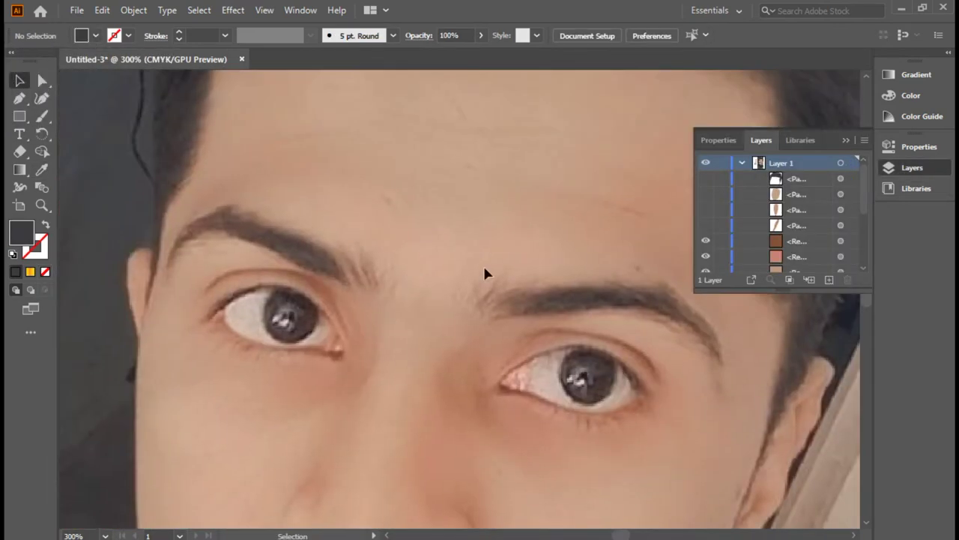
pyautogui.click(42, 100)
# - Draw the left eye outline and fit a round iris circle inside it
pyautogui.hotkey('ctrl', '+')
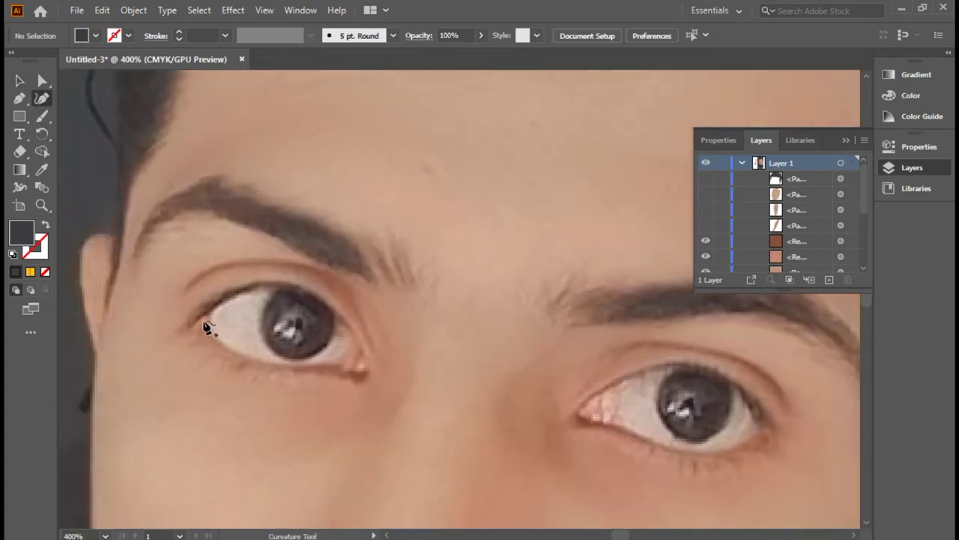
pyautogui.click(206, 317)
pyautogui.click(361, 343)
pyautogui.click(321, 298)
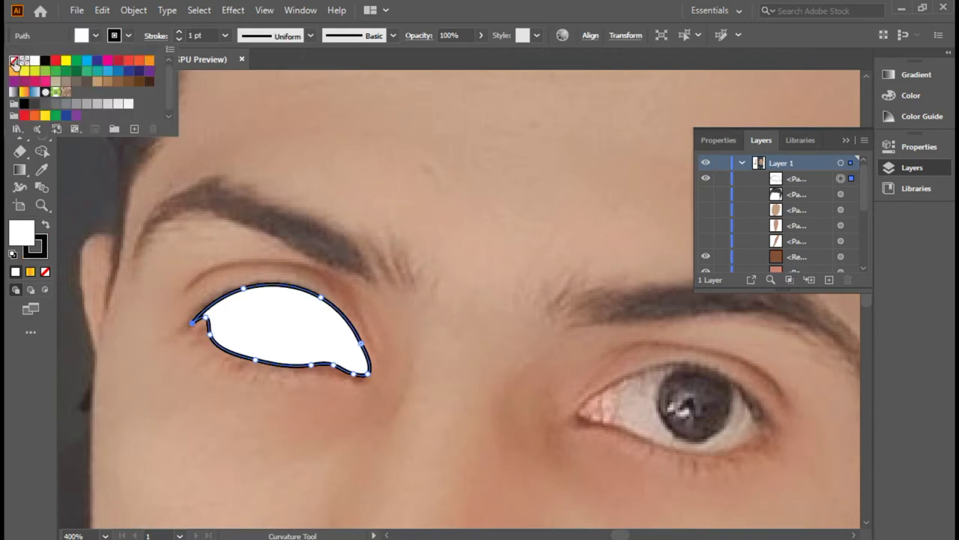
pyautogui.moveTo(334, 276); pyautogui.dragTo(332, 280)
pyautogui.press('a')
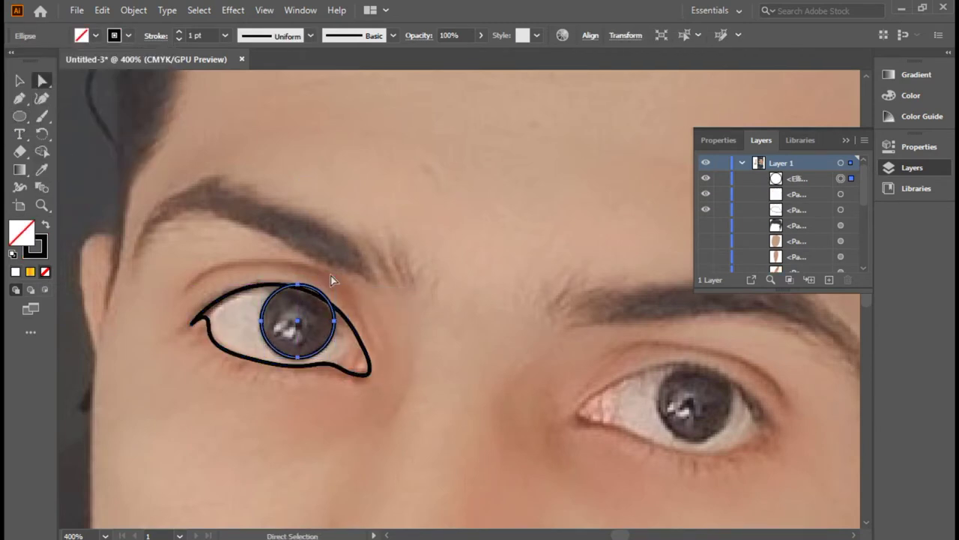
pyautogui.click(332, 285)
# - Add an upper-lid line above the eye and give it a tapered width profile
pyautogui.click(184, 288)
pyautogui.click(362, 295)
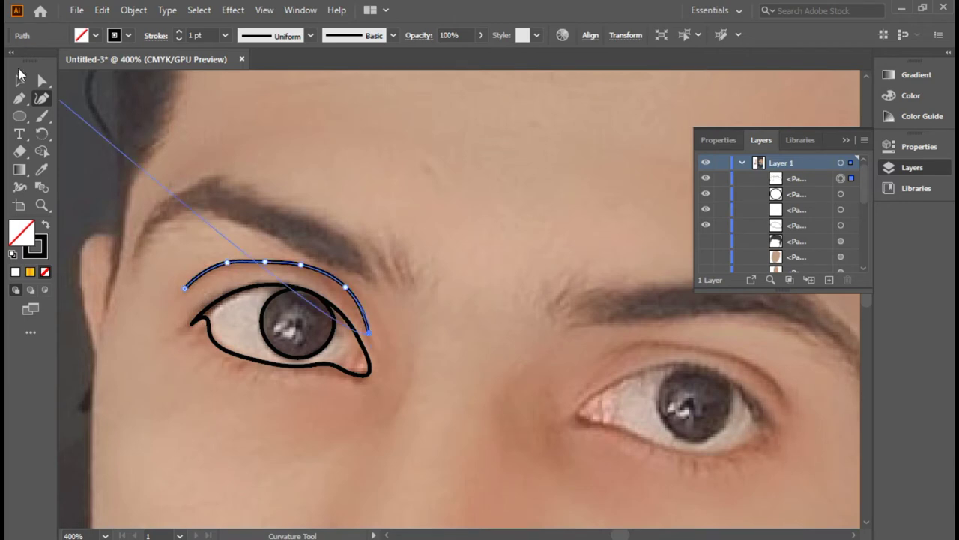
pyautogui.scroll(-2, 435, 206)
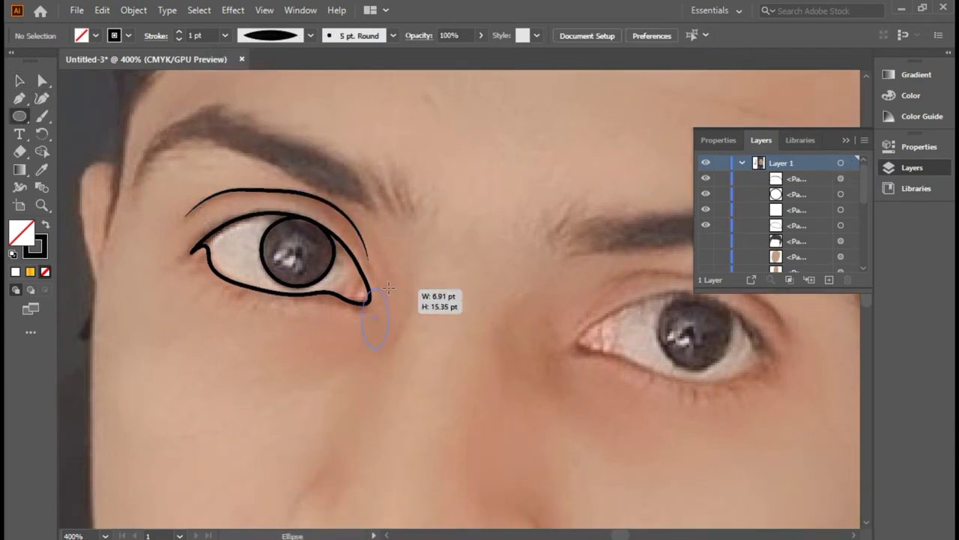
pyautogui.scroll(3, 375, 307)
pyautogui.click(264, 140)
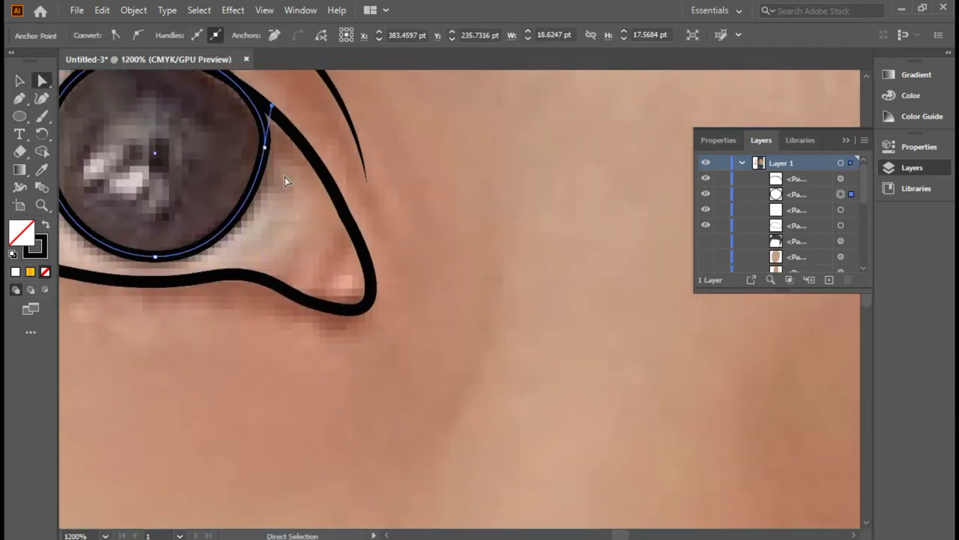
pyautogui.scroll(2, 269, 165)
pyautogui.click(330, 144)
pyautogui.click(41, 98)
# - Draw a curve in the inner eye corner and adjust its top anchor
pyautogui.click(315, 252)
pyautogui.click(308, 296)
pyautogui.click(252, 318)
pyautogui.press('Escape')
pyautogui.click(43, 81)
pyautogui.click(316, 252)
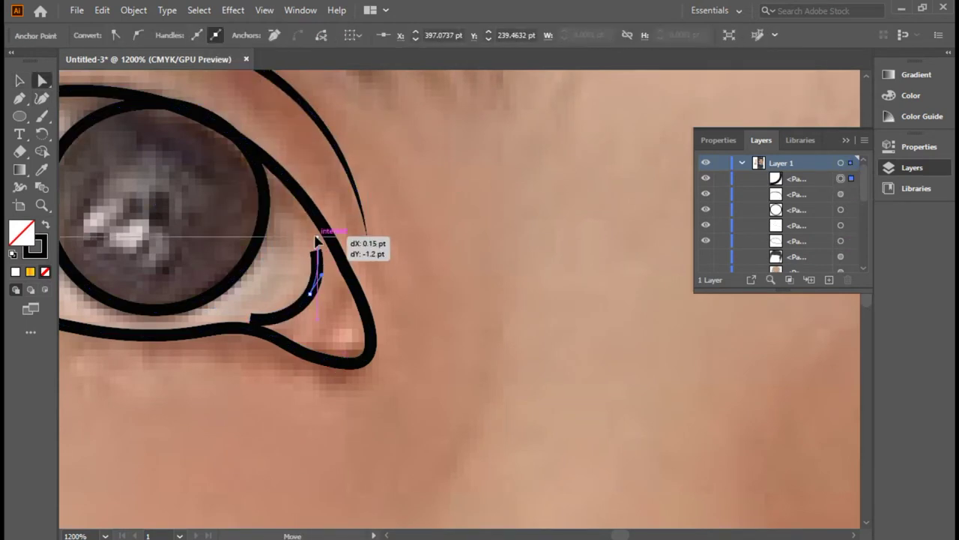
pyautogui.hotkey('ctrl', 'shift', 'a')
pyautogui.hotkey('ctrl', '-')
pyautogui.hotkey('ctrl', '-')
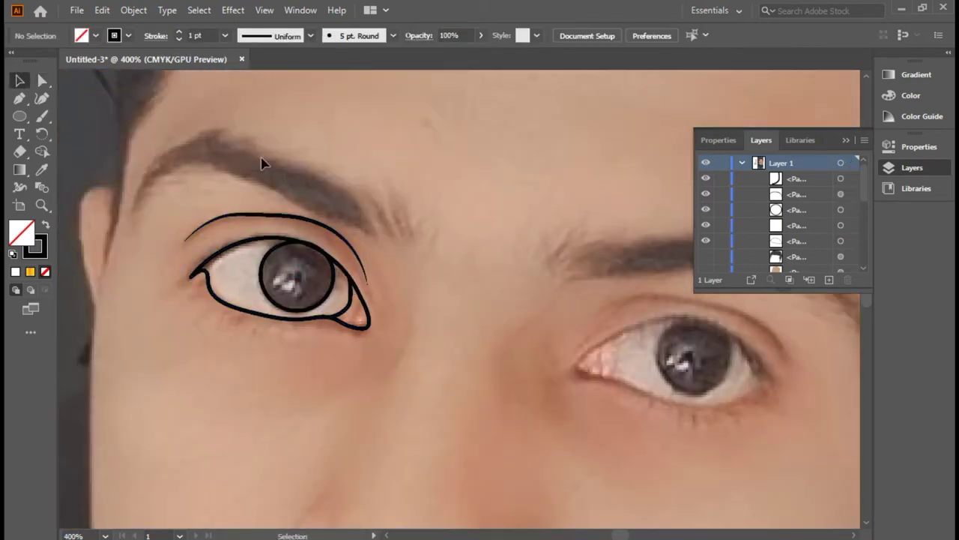
# - Copy the left eye, mirror it horizontally, and scale it onto the right eye
pyautogui.click(712, 207)
pyautogui.hotkey('ctrl', 'a')
pyautogui.hotkey('ctrl', 'c')
pyautogui.hotkey('ctrl', 'v')
pyautogui.moveTo(478, 275); pyautogui.dragTo(652, 320)
pyautogui.rightClick(668, 323)
pyautogui.click(497, 302)
pyautogui.press('Return')
pyautogui.moveTo(701, 372); pyautogui.dragTo(780, 351)
pyautogui.moveTo(724, 469); pyautogui.dragTo(729, 476)
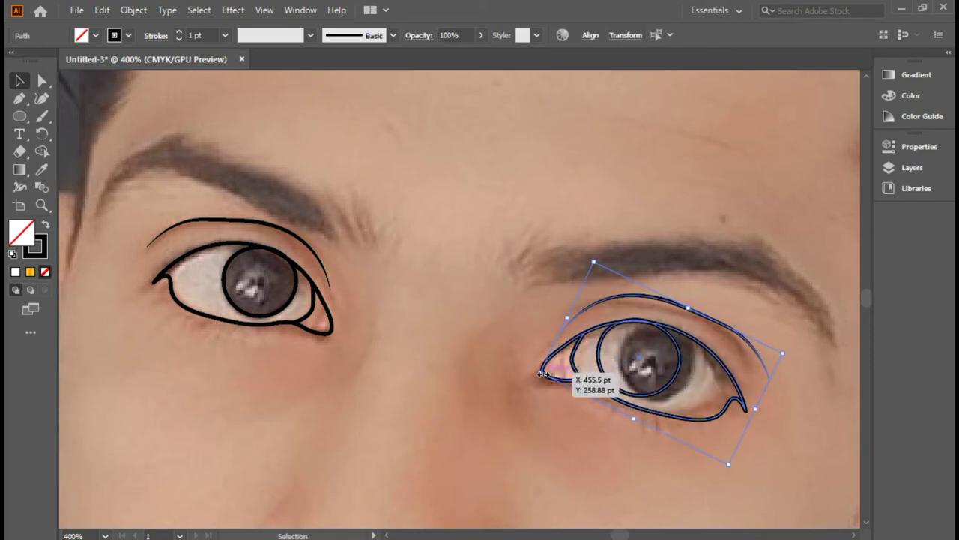
# - Reshape the right eye outline by raising its bottom edge and pulling in the outer tip
pyautogui.hotkey('ctrl', 'shift', 'a')
pyautogui.moveTo(701, 434); pyautogui.dragTo(670, 419)
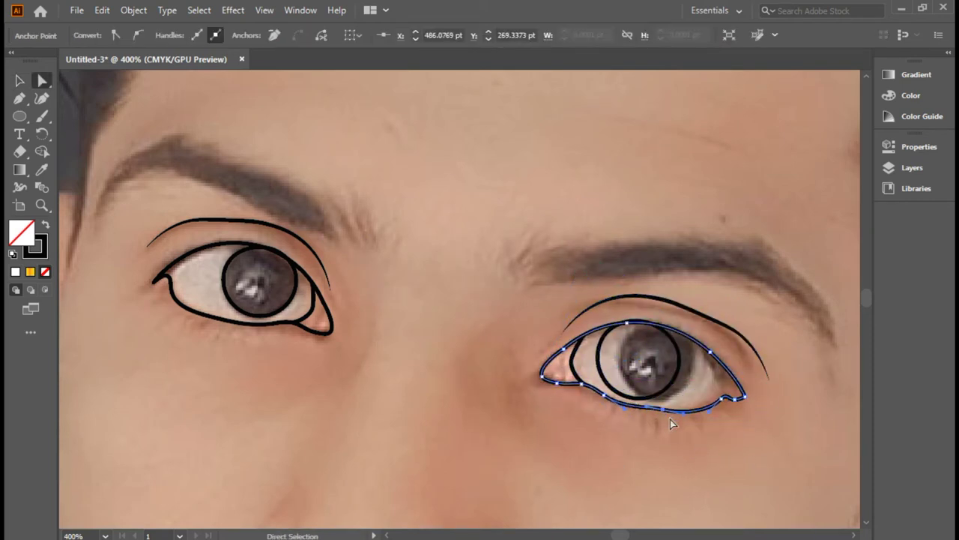
pyautogui.moveTo(744, 397)
pyautogui.mouseDown()
pyautogui.moveTo(730, 397)
pyautogui.moveTo(701, 351)
pyautogui.mouseUp()
pyautogui.hotkey('ctrl', 'shift', 'a')
pyautogui.click(762, 413)
pyautogui.click(608, 384)
pyautogui.press('v')
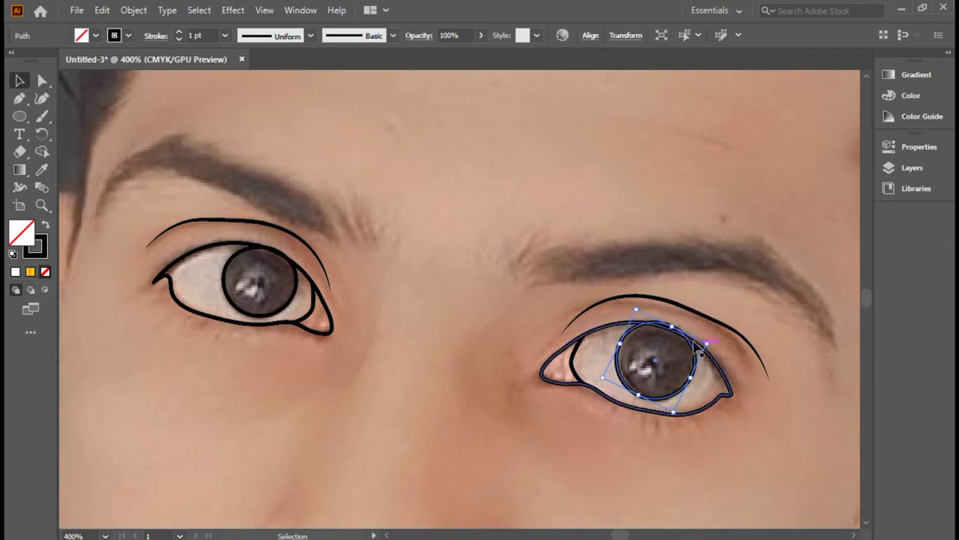
# - Drag the upper-lid crease's middle and end anchors to follow the eyelid fold
pyautogui.hotkey('ctrl', '=')
pyautogui.press('a')
pyautogui.click(457, 110)
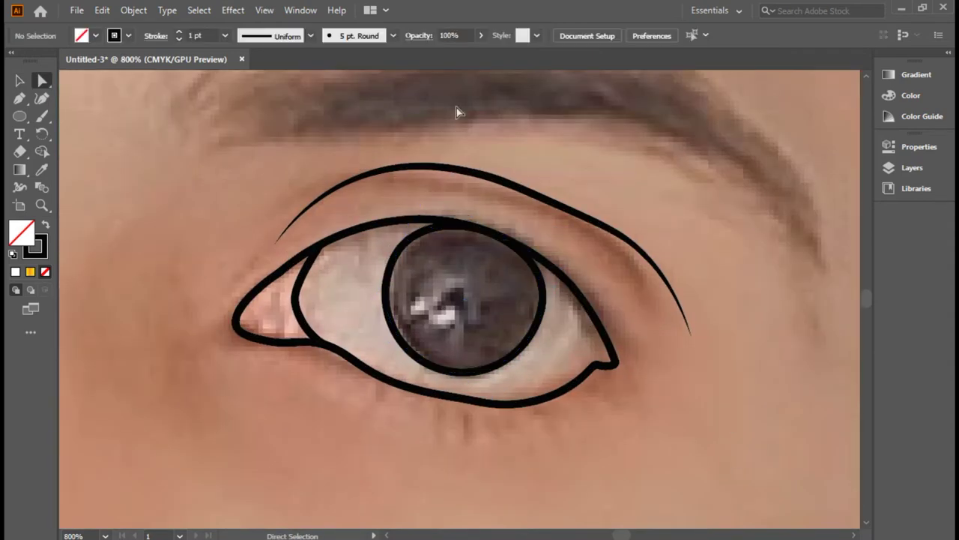
pyautogui.moveTo(480, 171); pyautogui.dragTo(501, 188)
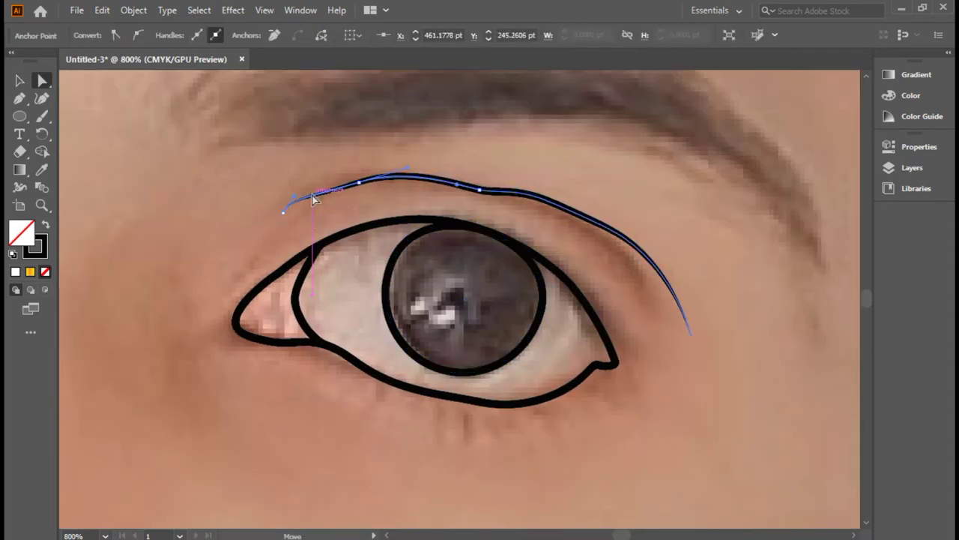
pyautogui.moveTo(692, 335); pyautogui.dragTo(658, 323)
pyautogui.click(718, 307)
pyautogui.click(622, 364)
pyautogui.click(486, 388)
pyautogui.hotkey('ctrl', '-')
pyautogui.hotkey('ctrl', '-')
pyautogui.hotkey('ctrl', '-')
pyautogui.scroll(3, 300, 338)
pyautogui.hotkey('shift', '`')
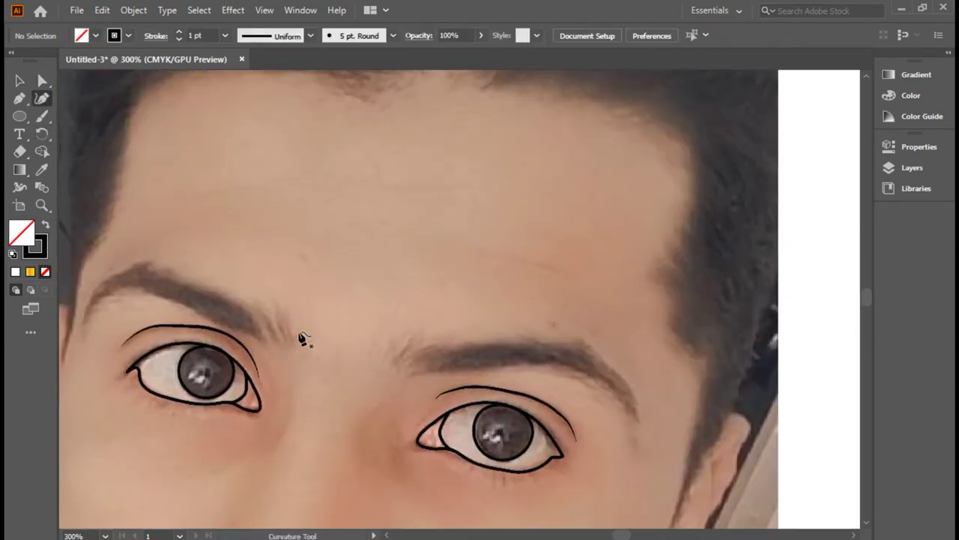
# - Trace the left eyebrow outline with the Curvature tool, deleting the stray loops at its end
pyautogui.click(162, 270)
pyautogui.hotkey('ctrl', '+')
pyautogui.hotkey('ctrl', '+')
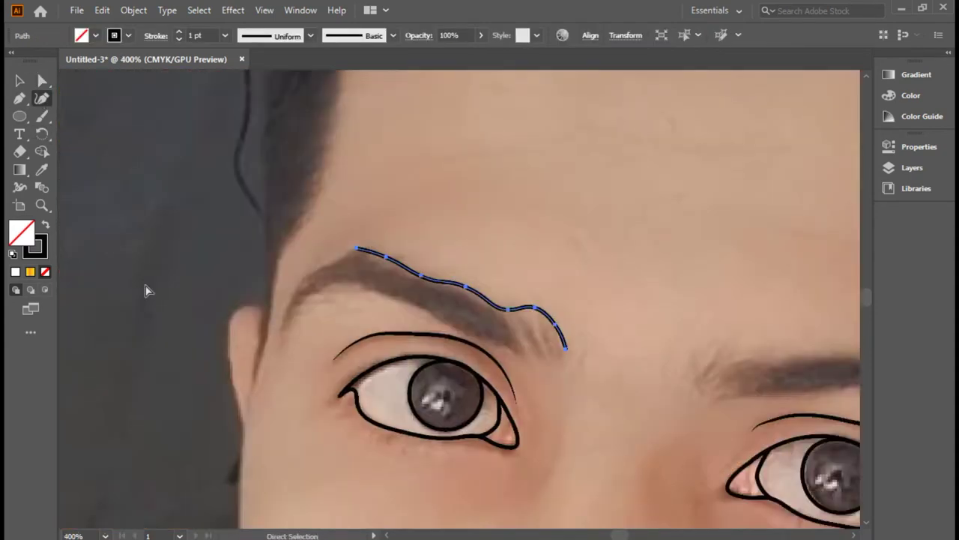
pyautogui.click(304, 225)
pyautogui.click(284, 237)
pyautogui.click(239, 255)
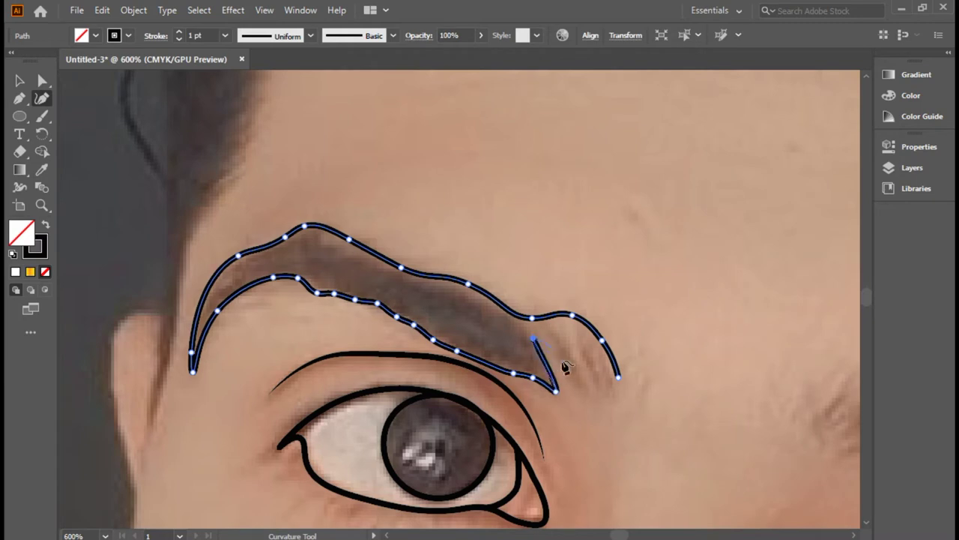
pyautogui.press('a')
pyautogui.click(593, 268)
pyautogui.moveTo(593, 268); pyautogui.dragTo(567, 338)
pyautogui.press('Delete')
pyautogui.click(570, 364)
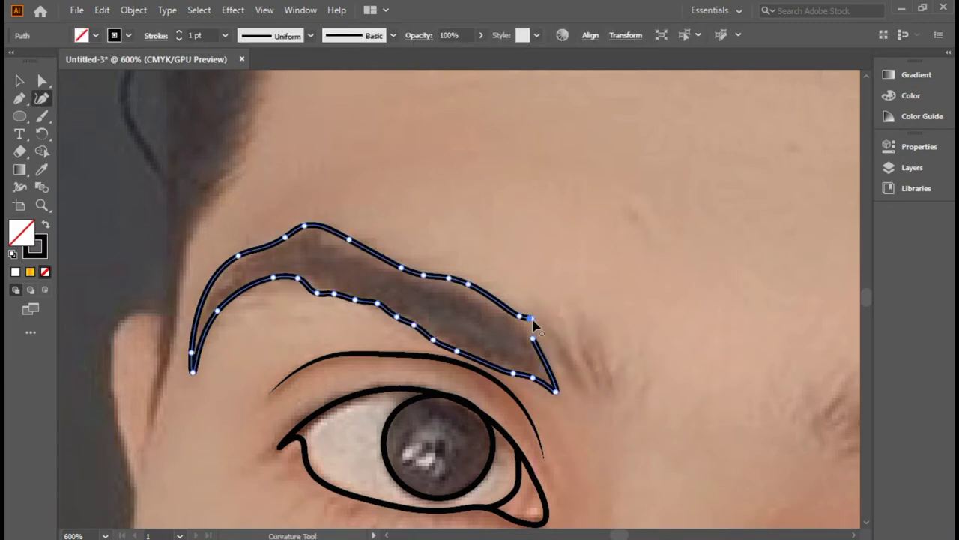
pyautogui.press('a')
# - Trace the right eyebrow outline and close it at its start point
pyautogui.click(602, 242)
pyautogui.hscroll(10, 449, 300)
pyautogui.click(42, 98)
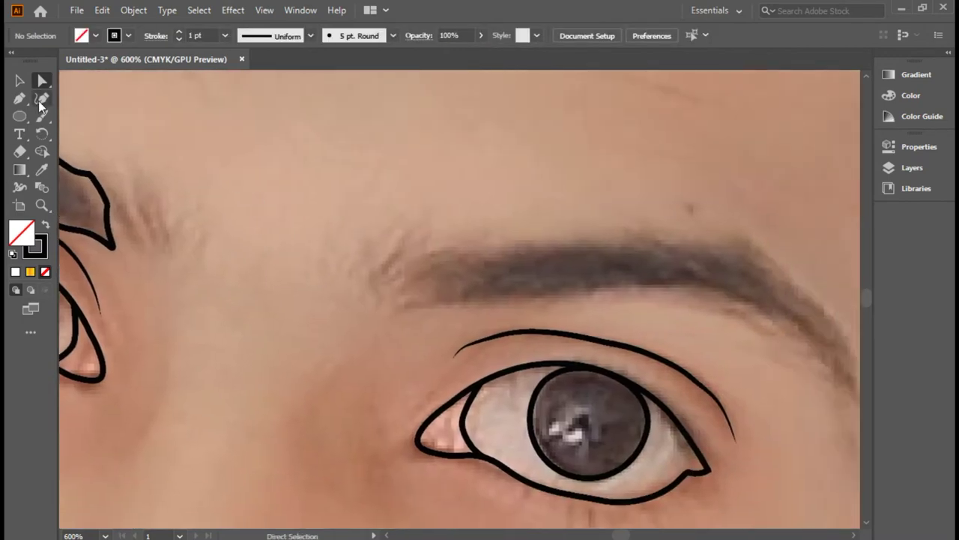
pyautogui.click(392, 268)
pyautogui.click(434, 245)
pyautogui.click(776, 259)
pyautogui.hscroll(8, 514, 201)
pyautogui.scroll(-3, 513, 201)
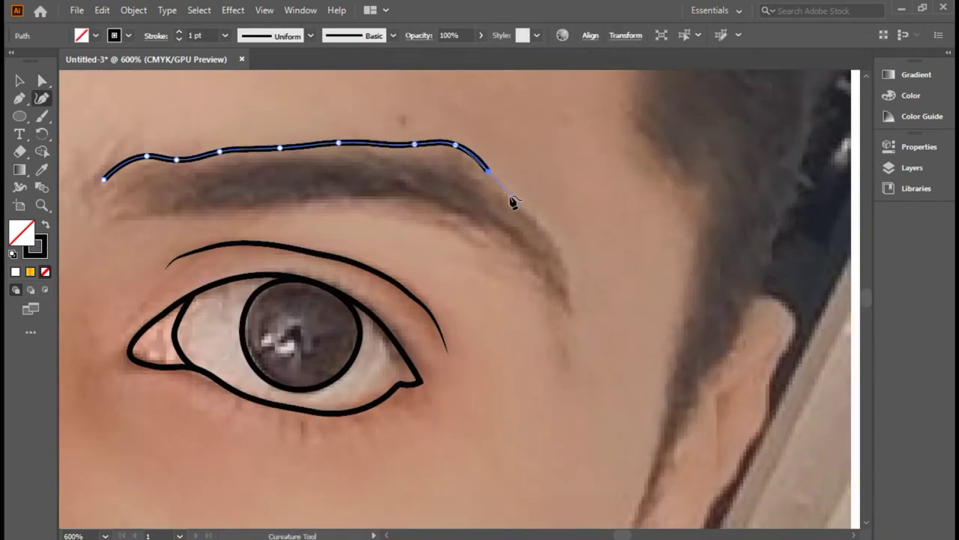
pyautogui.click(103, 179)
# - Fill both eyebrows with the dark brow colour using the Eyedropper
pyautogui.hotkey('ctrl', '-')
pyautogui.hotkey('ctrl', '-')
pyautogui.hotkey('ctrl', '-')
pyautogui.press('v')
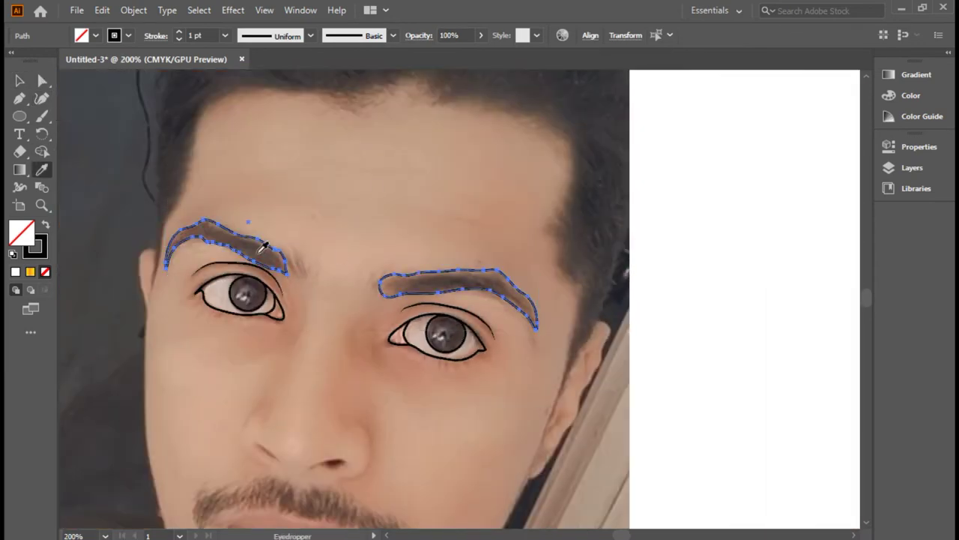
pyautogui.click(264, 246)
pyautogui.click(19, 80)
# - Merge the left eye white and iris regions into filled shapes with Shape Builder
pyautogui.click(126, 218)
pyautogui.click(284, 313)
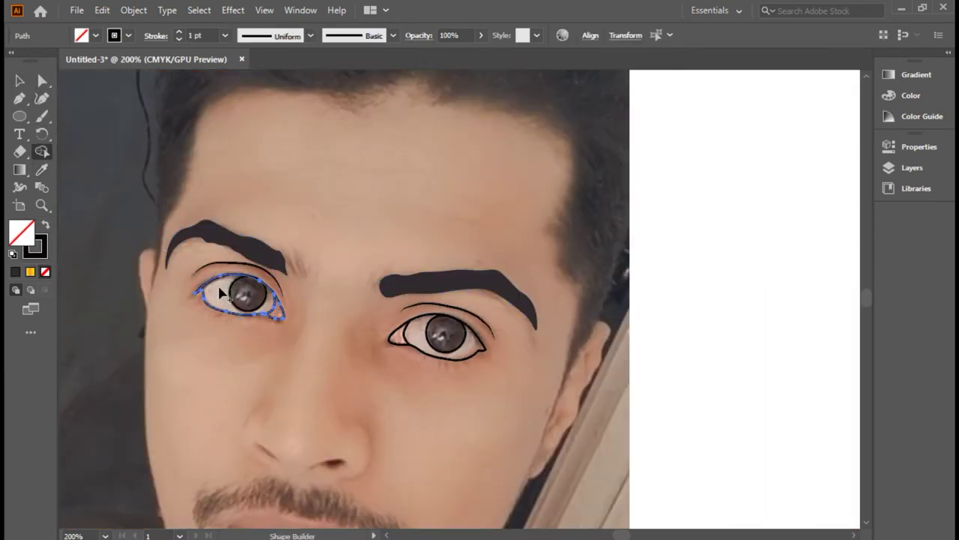
pyautogui.click(229, 309)
pyautogui.press('v')
pyautogui.click(325, 300)
# - Fill both eyes' shapes light grey from the Swatches
pyautogui.click(411, 364)
pyautogui.click(19, 80)
pyautogui.click(447, 352)
pyautogui.keyDown('shift'); pyautogui.click(247, 308); pyautogui.keyUp('shift')
pyautogui.click(89, 36)
pyautogui.click(110, 109)
# - Fill both iris circles dark grey from the Swatches
pyautogui.click(273, 303)
pyautogui.keyDown('shift'); pyautogui.click(401, 336); pyautogui.keyUp('shift')
pyautogui.click(464, 349)
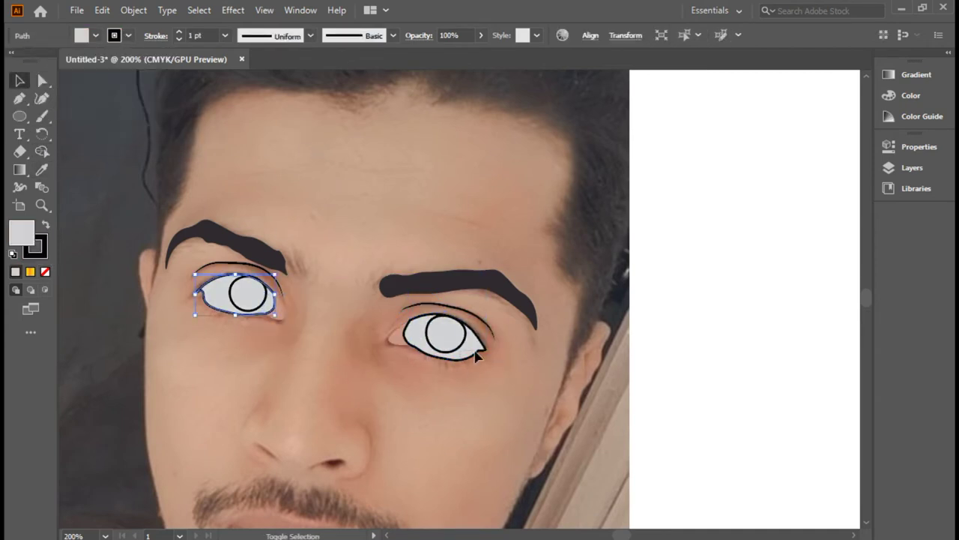
pyautogui.click(357, 128)
pyautogui.click(225, 283)
pyautogui.keyDown('shift'); pyautogui.click(431, 330); pyautogui.keyUp('shift')
pyautogui.click(88, 35)
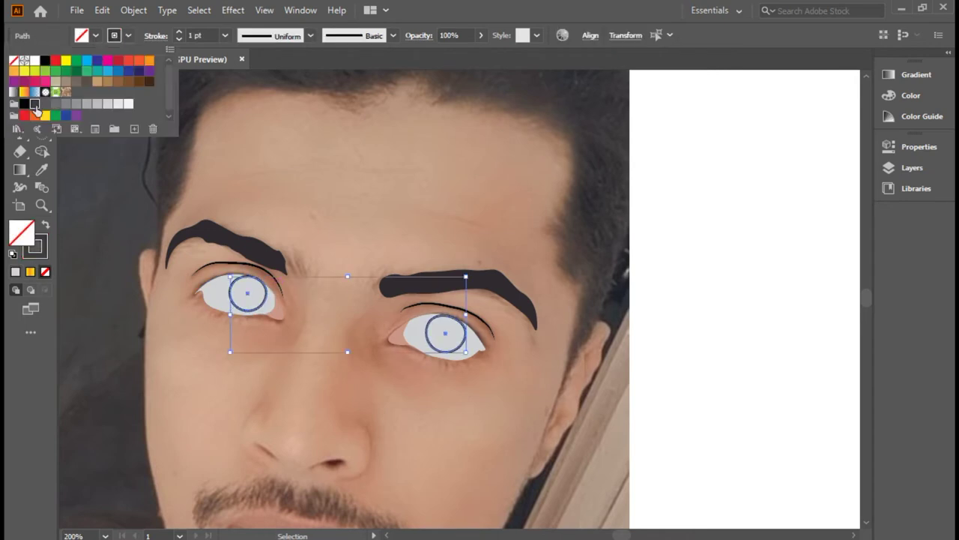
pyautogui.click(82, 109)
pyautogui.click(361, 153)
# - Hide the eyebrow and vector layers and draw a circle over the iris
pyautogui.scroll(-3, 361, 152)
pyautogui.click(910, 168)
pyautogui.click(708, 285)
pyautogui.scroll(1, 779, 300)
pyautogui.moveTo(705, 179); pyautogui.dragTo(707, 398)
pyautogui.scroll(3, 456, 195)
pyautogui.press('l')
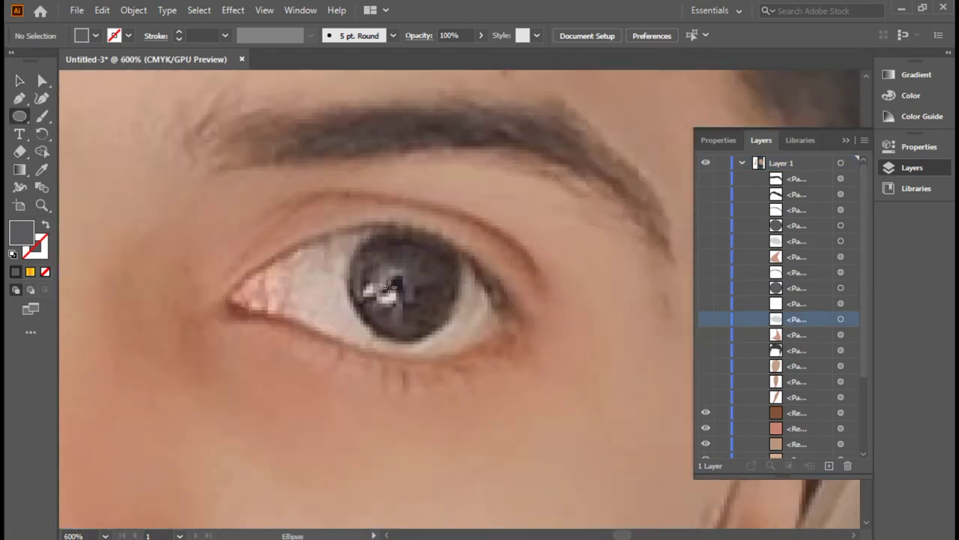
pyautogui.moveTo(372, 250); pyautogui.dragTo(436, 313)
# - Fill the iris circle a lighter grey and adjust its Gaussian Blur radius
pyautogui.click(42, 80)
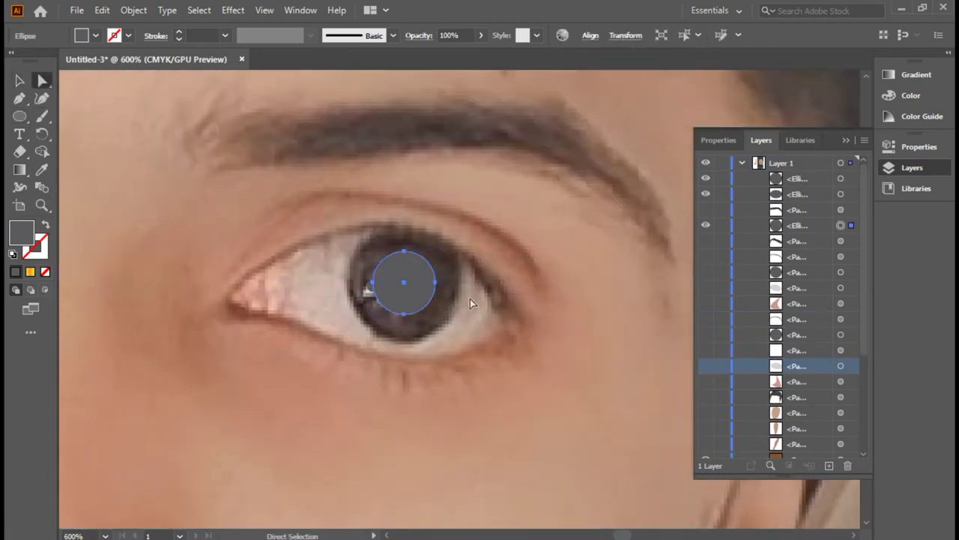
pyautogui.moveTo(365, 282); pyautogui.dragTo(397, 304)
pyautogui.click(912, 168)
pyautogui.press('v')
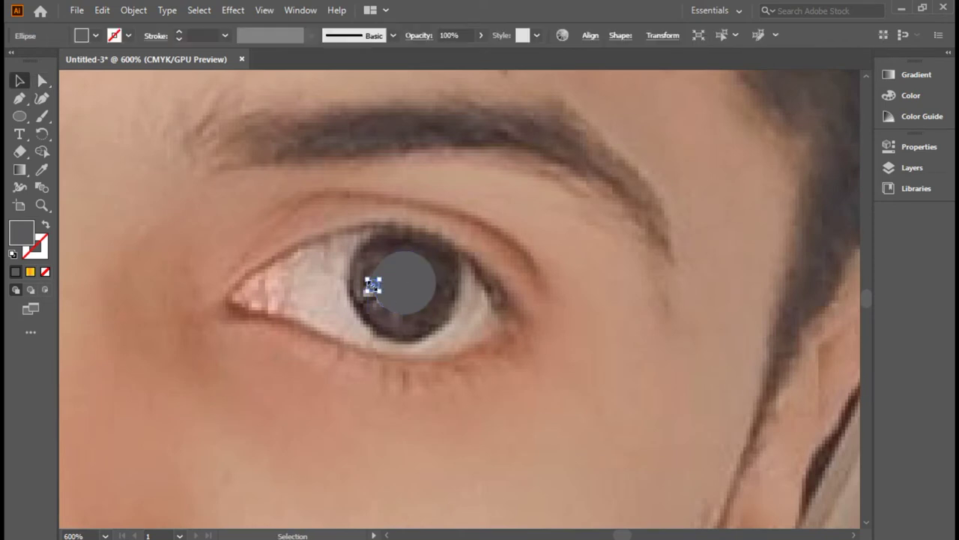
pyautogui.click(405, 282)
pyautogui.click(113, 119)
pyautogui.click(233, 10)
pyautogui.click(435, 272)
pyautogui.moveTo(577, 293); pyautogui.dragTo(590, 295)
pyautogui.click(621, 328)
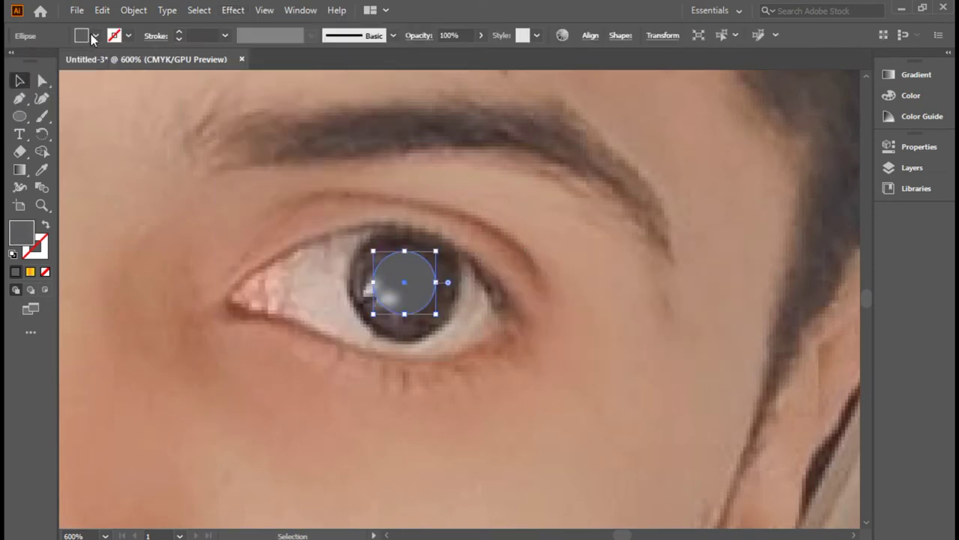
# - Give the iris circle a grey radial gradient and apply a Gaussian Blur
pyautogui.click(30, 271)
pyautogui.doubleClick(843, 208)
pyautogui.click(745, 285)
pyautogui.click(233, 10)
pyautogui.click(270, 42)
pyautogui.click(621, 327)
pyautogui.click(517, 246)
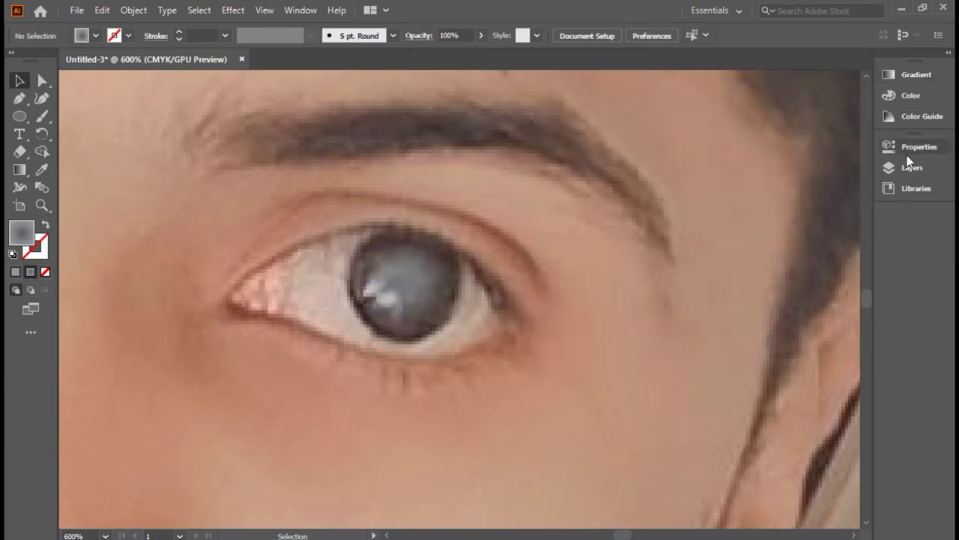
# - Move the white highlights onto the iris's upper left and show the hidden layers again
pyautogui.click(912, 167)
pyautogui.click(705, 272)
pyautogui.click(388, 300)
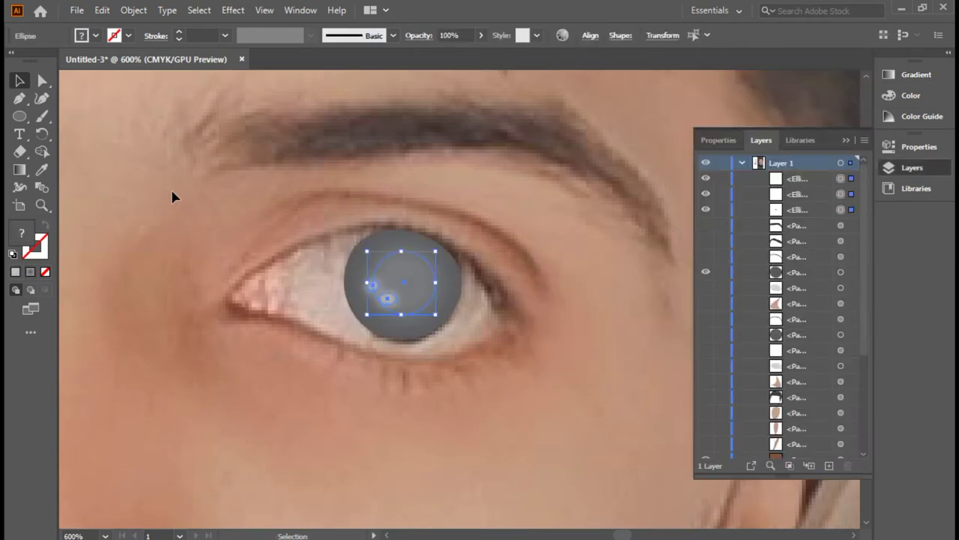
pyautogui.moveTo(444, 307); pyautogui.dragTo(375, 341)
pyautogui.click(705, 365)
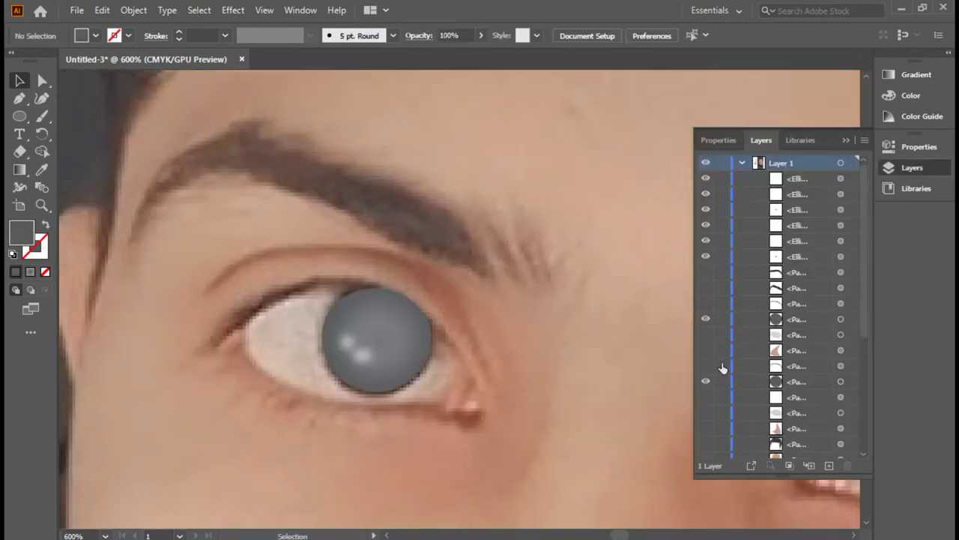
pyautogui.click(705, 288)
pyautogui.scroll(-3, 717, 317)
pyautogui.scroll(-2, 360, 268)
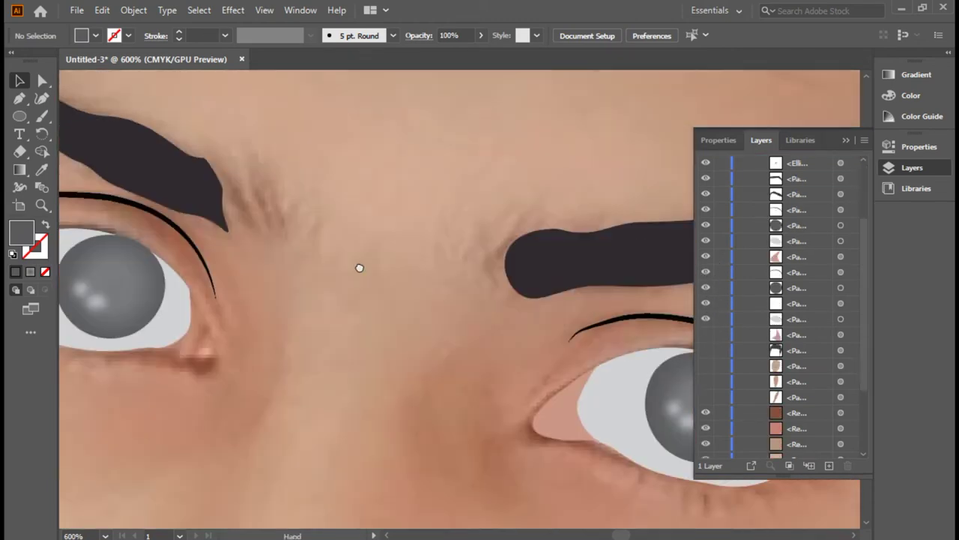
# - Hide the vector layers to reveal the photo around the nose
pyautogui.scroll(-2, 450, 300)
pyautogui.click(534, 225)
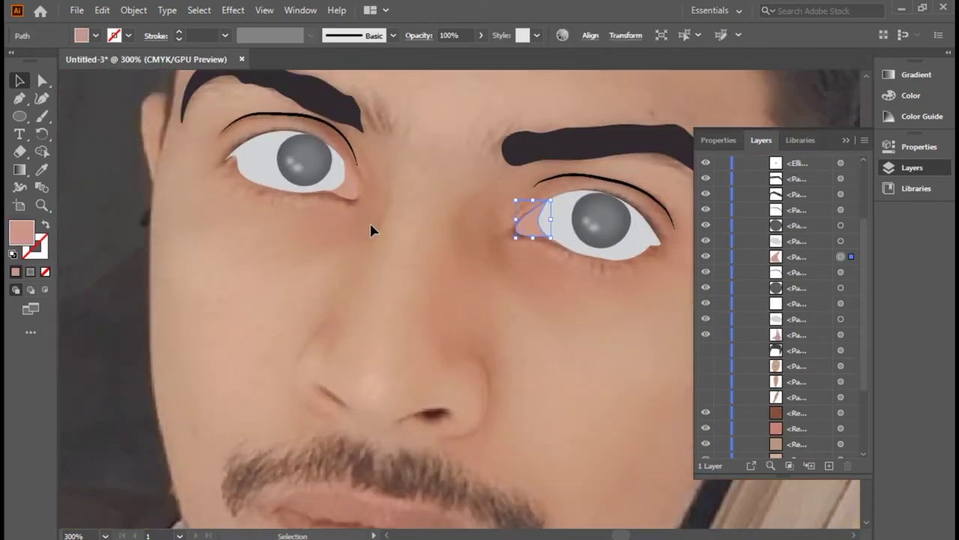
pyautogui.moveTo(358, 295); pyautogui.dragTo(183, 380)
pyautogui.moveTo(705, 163); pyautogui.dragTo(705, 334)
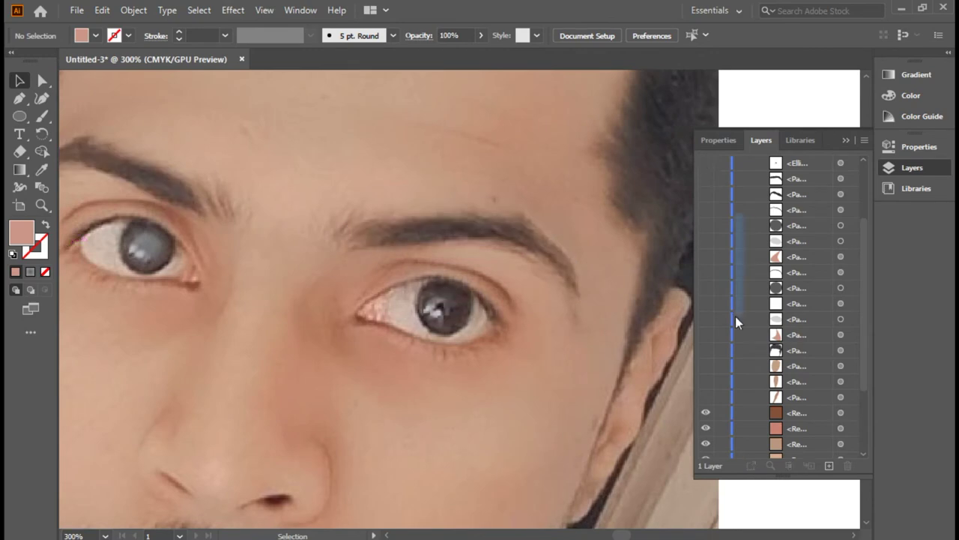
pyautogui.moveTo(539, 368); pyautogui.dragTo(555, 264)
pyautogui.scroll(-1, 555, 263)
# - Trace the shadow path from the inner brow down the nose bridge and around the nostril
pyautogui.click(339, 125)
pyautogui.click(302, 158)
pyautogui.click(297, 196)
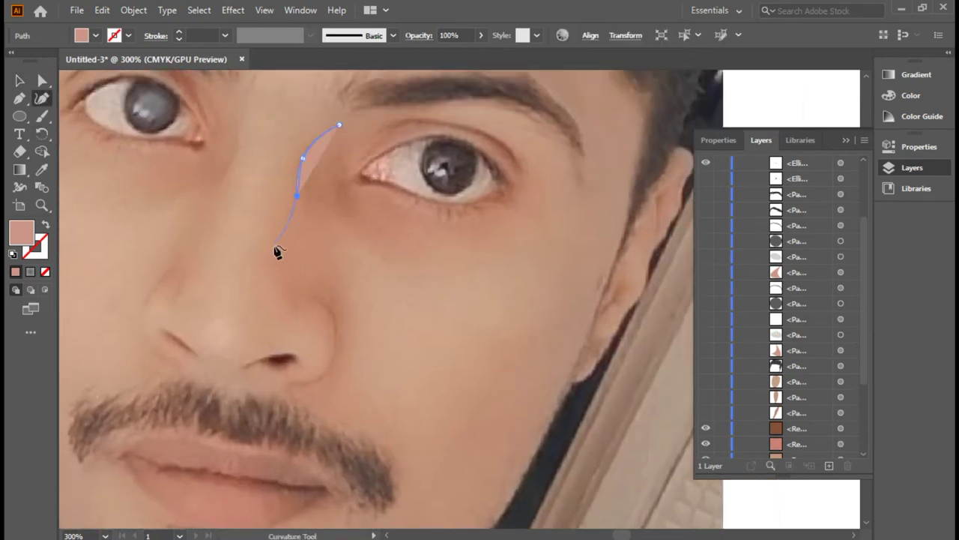
pyautogui.click(274, 245)
pyautogui.click(288, 306)
pyautogui.click(294, 314)
pyautogui.click(288, 382)
pyautogui.click(310, 406)
pyautogui.click(353, 419)
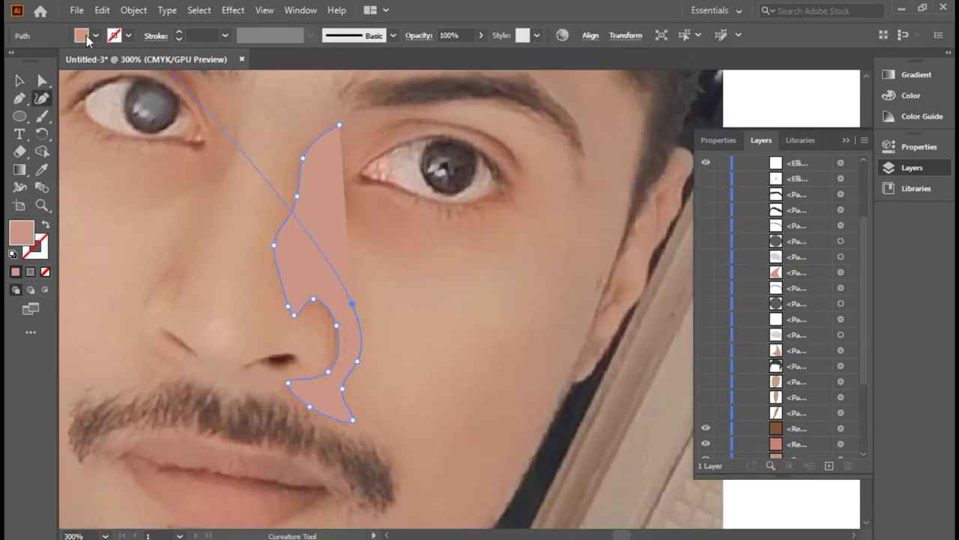
# - Remove the path's fill and finish it with a point curving under the eye
pyautogui.click(87, 40)
pyautogui.click(16, 60)
pyautogui.click(329, 241)
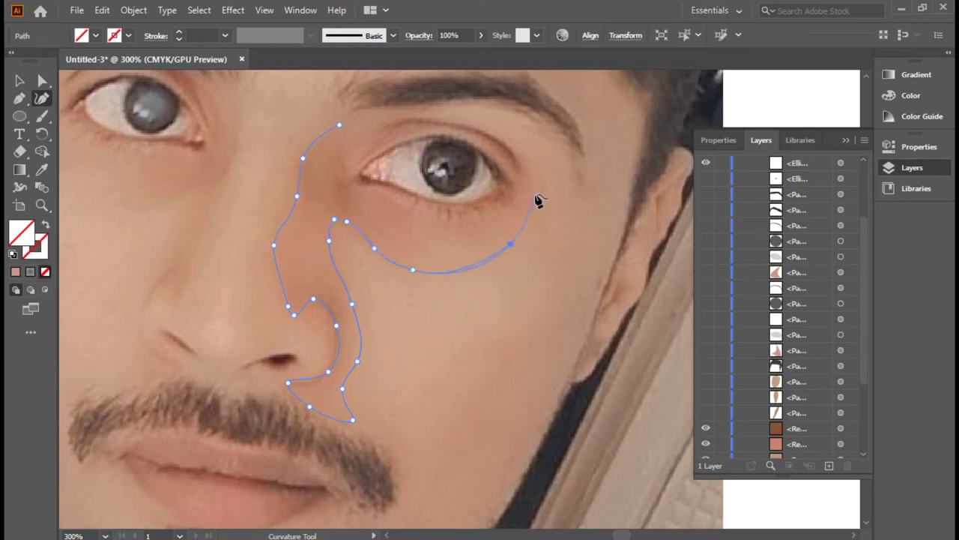
pyautogui.hotkey('ctrl', 'alt', '3')
# - Fill the shadow shape with a sampled rosy skin tone via Eyedropper and Color Picker
pyautogui.hotkey('ctrl', 'shift', 'a')
pyautogui.click(458, 260)
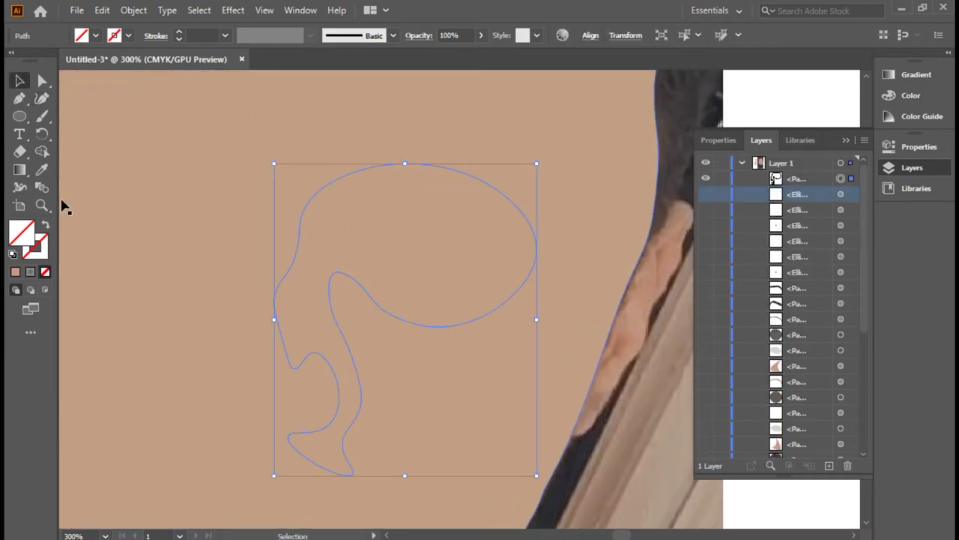
pyautogui.press('i')
pyautogui.click(93, 85)
pyautogui.doubleClick(21, 233)
pyautogui.click(636, 185)
# - Soften the shadow with a Gaussian Blur and zoom out to view the whole face
pyautogui.scroll(-5, 773, 300)
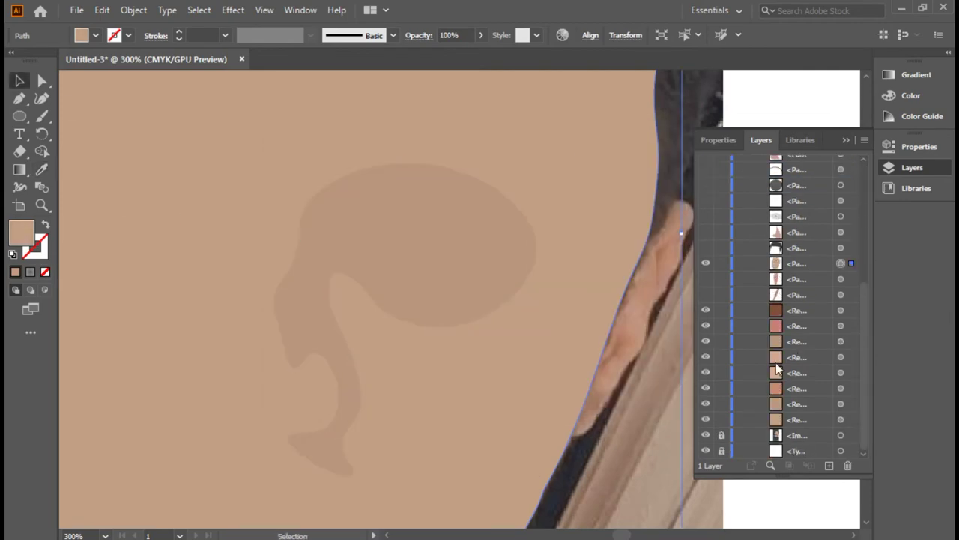
pyautogui.click(233, 10)
pyautogui.click(440, 260)
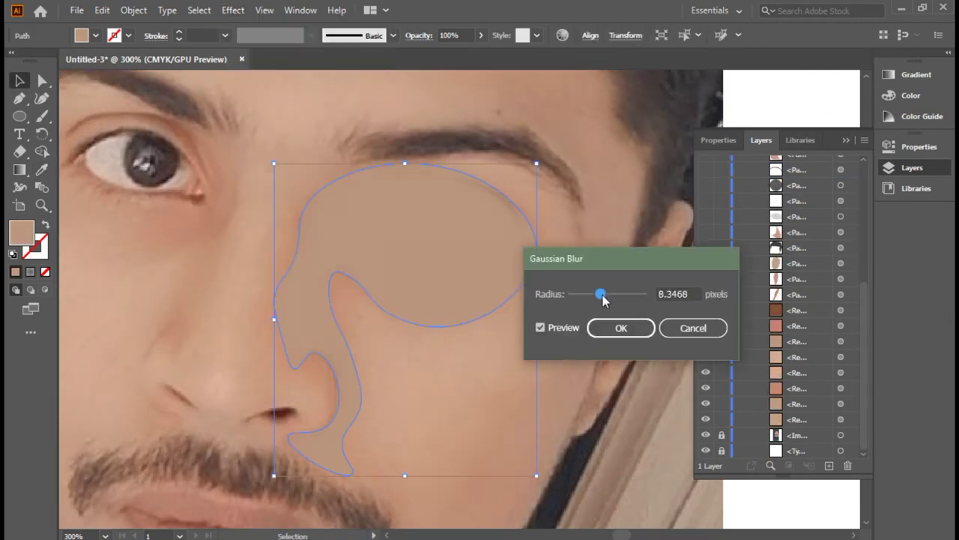
pyautogui.click(619, 327)
pyautogui.hotkey('ctrl', 'shift', 'a')
pyautogui.hotkey('ctrl', '-')
pyautogui.hotkey('ctrl', 'z')
pyautogui.hotkey('ctrl', '-')
# - Fill the cheek shadow with the sampled swatch colour, then deselect it
pyautogui.press('i')
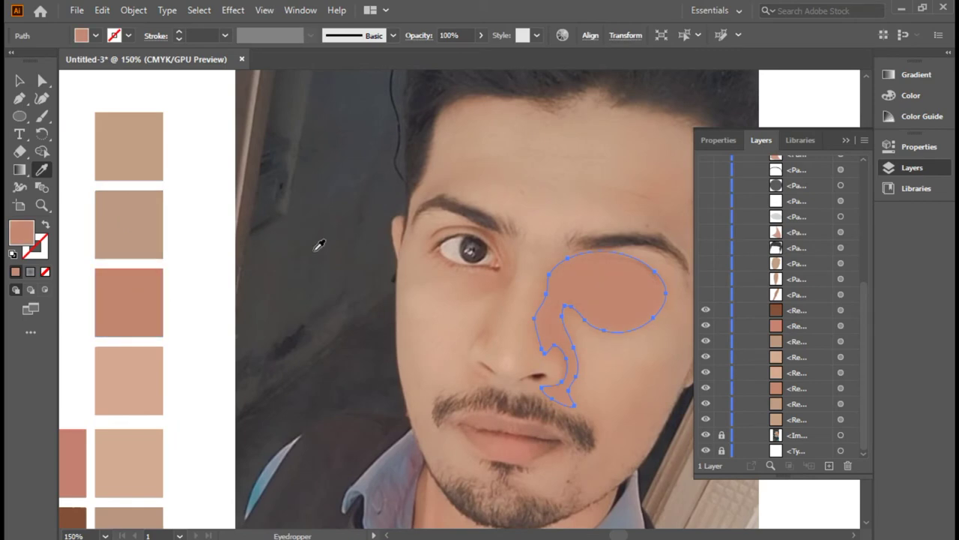
pyautogui.click(154, 213)
pyautogui.hotkey('ctrl', 'shift', 'a')
pyautogui.click(706, 262)
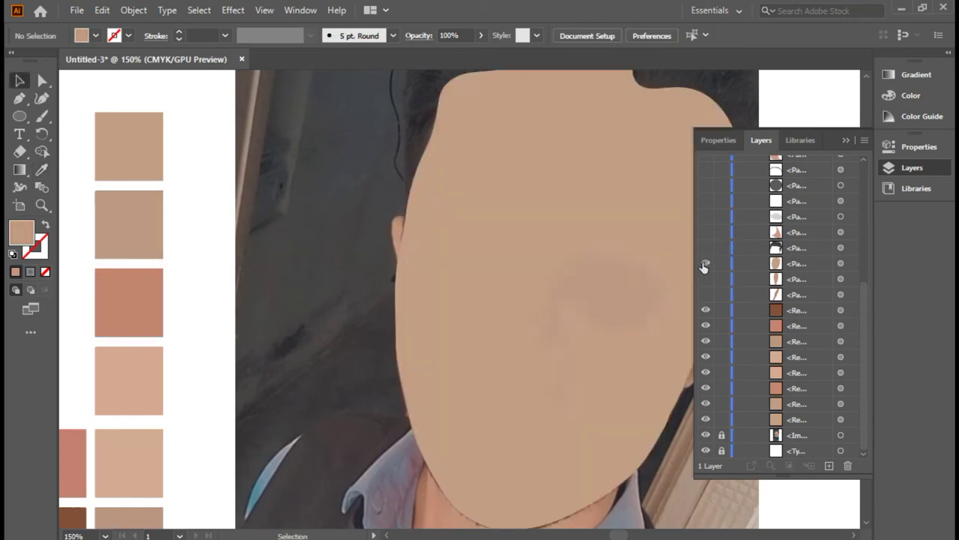
# - Rename the shadow's path layer in the Layers panel
pyautogui.scroll(5, 773, 300)
pyautogui.scroll(-3, 779, 315)
pyautogui.doubleClick(797, 429)
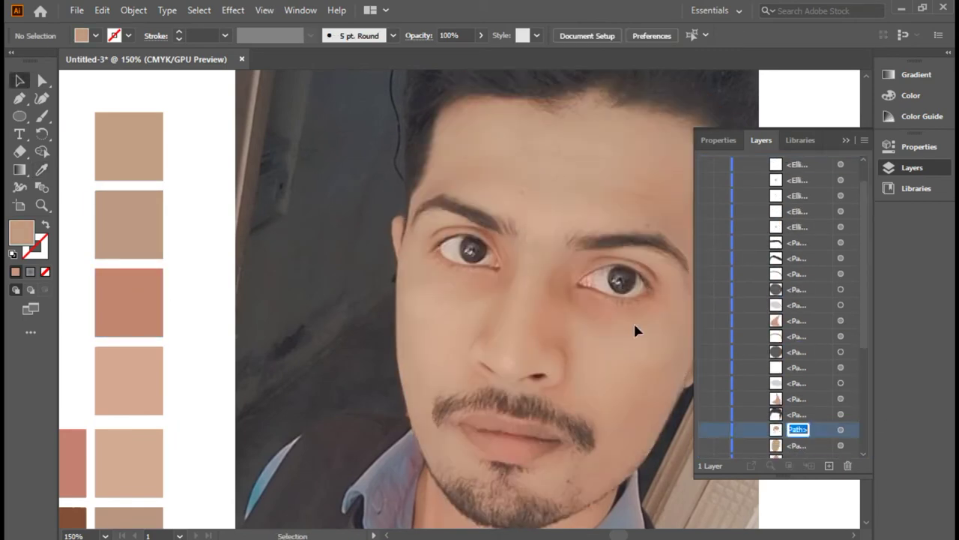
pyautogui.press('Return')
# - Trace a side-of-face shadow path with the Curvature tool, from hairline down the cheek to the jaw
pyautogui.scroll(1, 511, 181)
pyautogui.scroll(1, 510, 181)
pyautogui.hotkey('shift', '~')
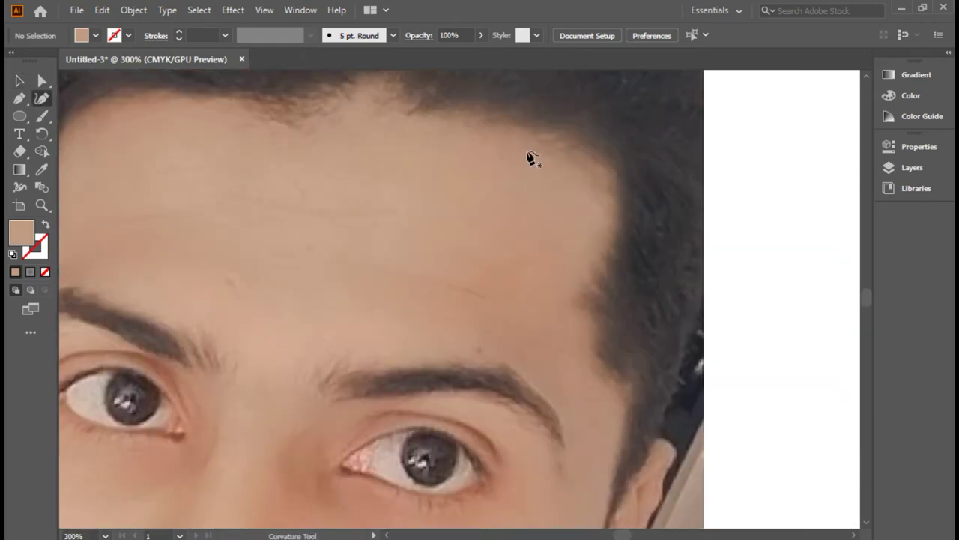
pyautogui.click(376, 285)
pyautogui.scroll(-5, 550, 403)
pyautogui.click(557, 300)
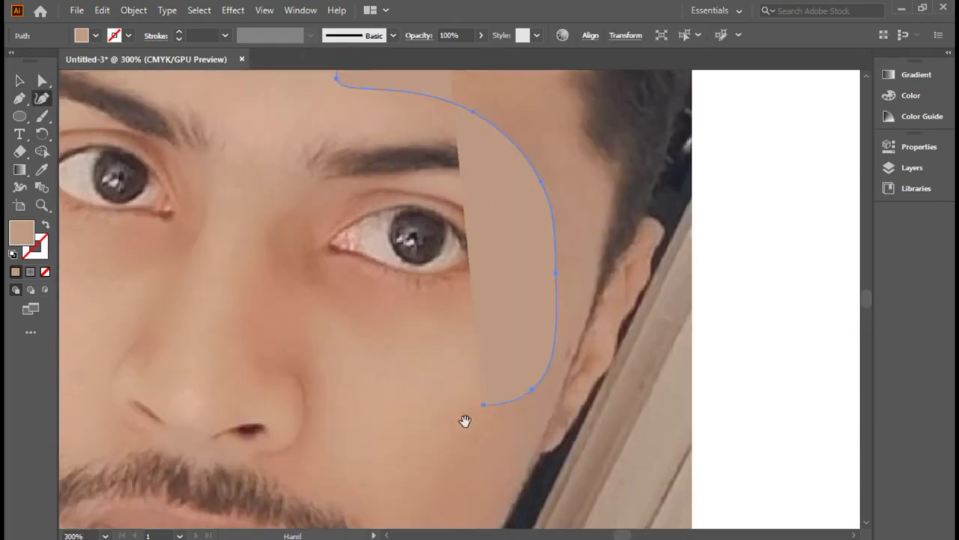
pyautogui.scroll(-4, 465, 420)
pyautogui.click(421, 279)
pyautogui.click(425, 345)
pyautogui.click(390, 405)
# - Fill the side shadow with a darker skin tone sampled from the photo
pyautogui.scroll(-2, 535, 285)
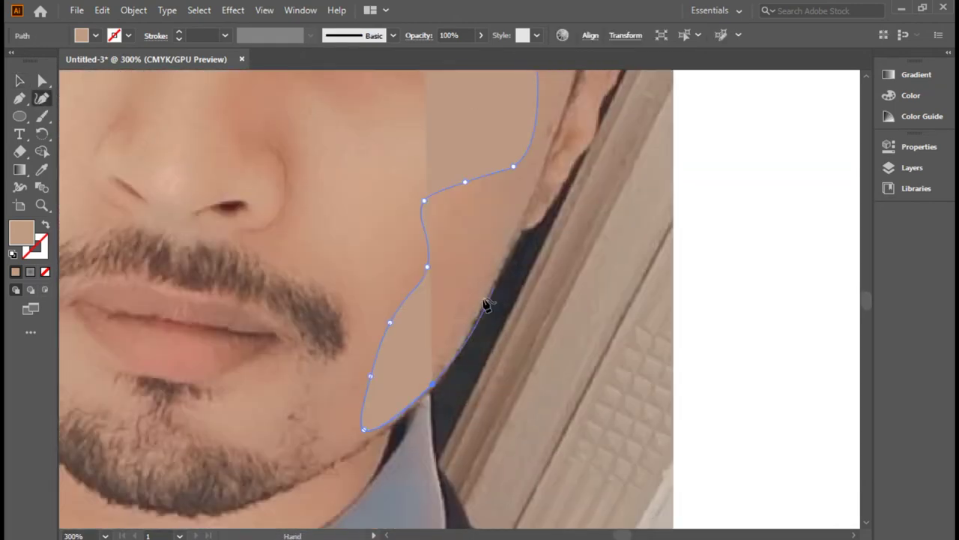
pyautogui.scroll(5, 487, 306)
pyautogui.scroll(3, 524, 321)
pyautogui.moveTo(268, 253); pyautogui.dragTo(417, 72)
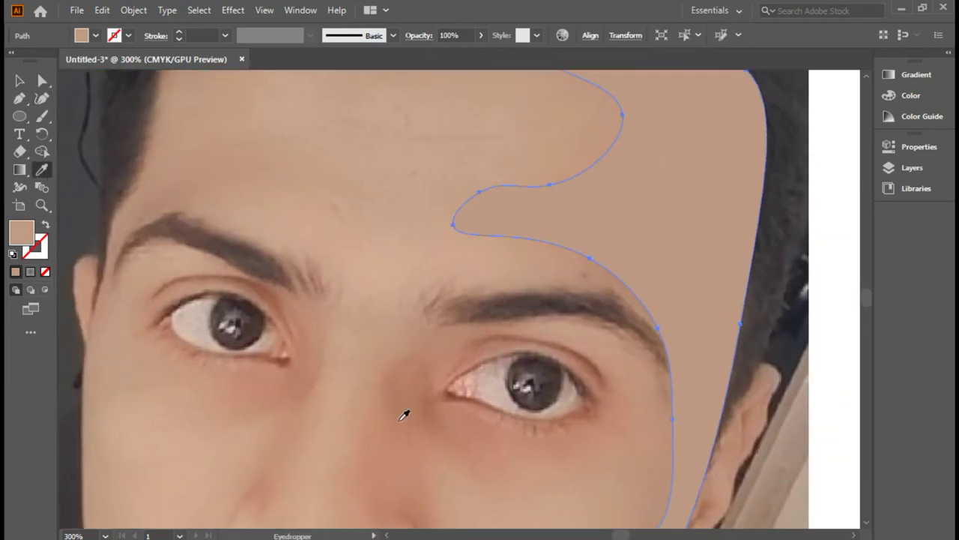
pyautogui.click(404, 415)
pyautogui.press('v')
# - Select the cheek shadow shape and apply Gaussian Blur to make it a soft blob
pyautogui.click(383, 152)
pyautogui.click(913, 167)
pyautogui.click(705, 335)
pyautogui.press('i')
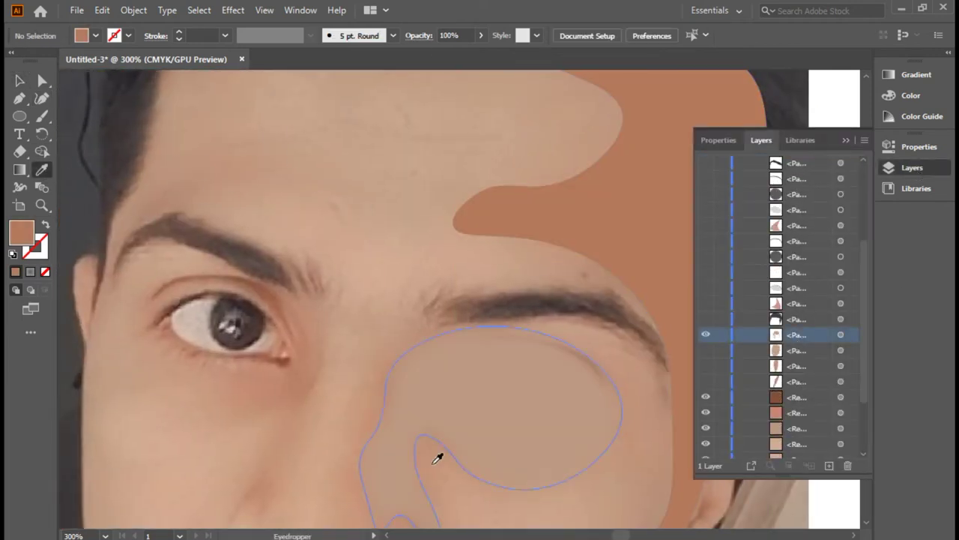
pyautogui.press('v')
pyautogui.click(233, 10)
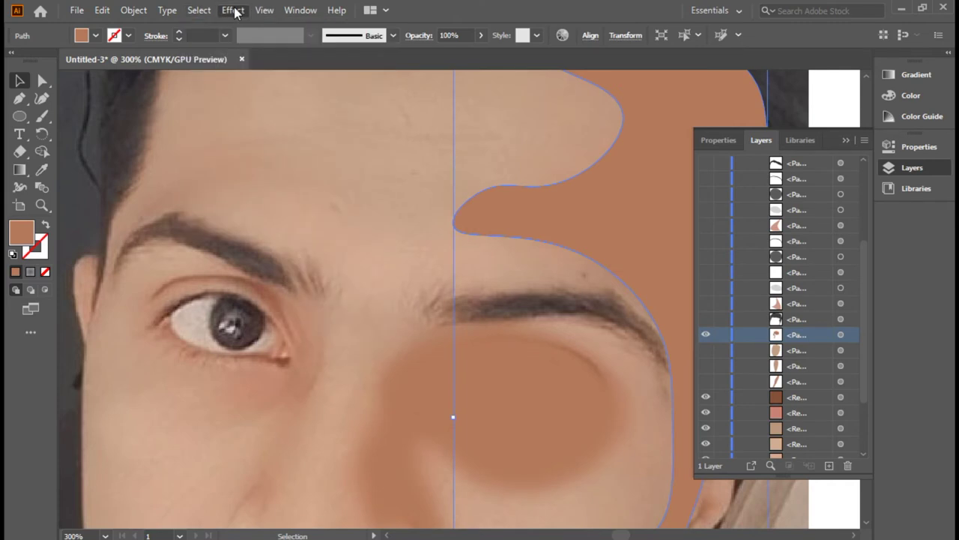
pyautogui.click(450, 261)
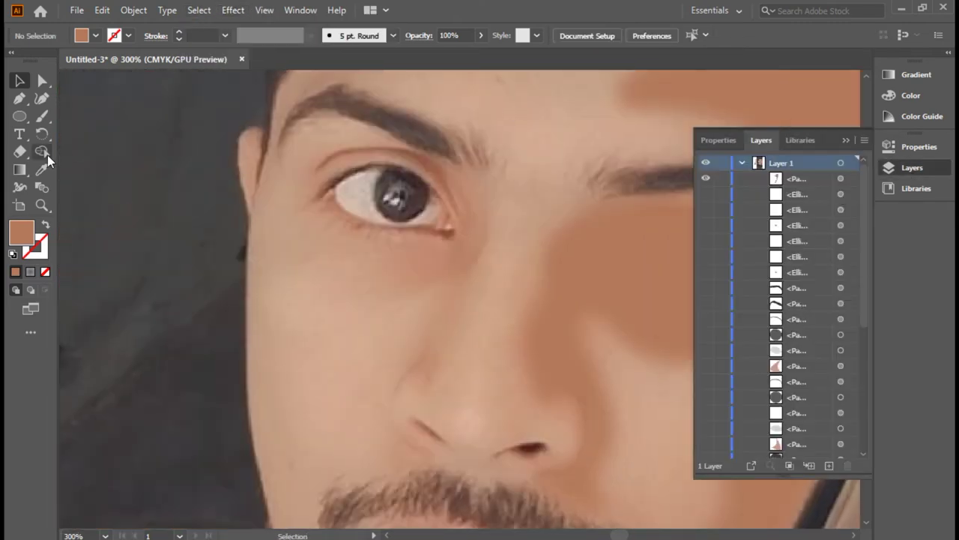
# - Draw a Gaussian-blurred shadow under the left eye and move both shadow layers lower in the stack
pyautogui.click(444, 277)
pyautogui.click(403, 295)
pyautogui.click(352, 299)
pyautogui.click(378, 260)
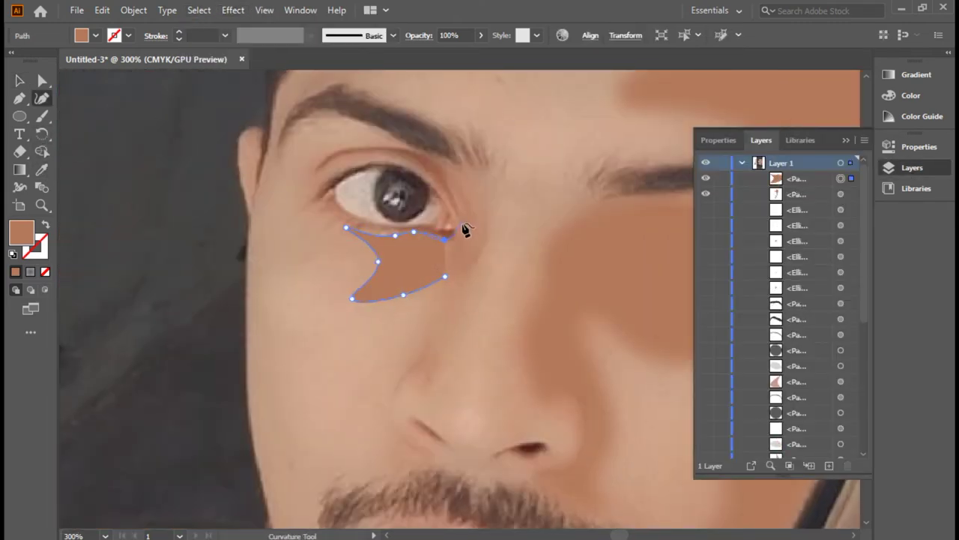
pyautogui.click(233, 9)
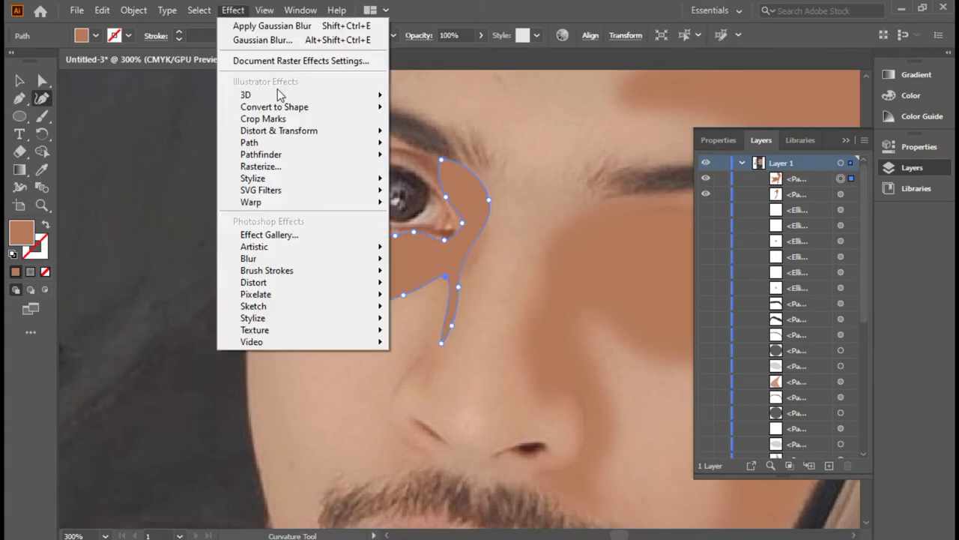
pyautogui.click(293, 38)
pyautogui.moveTo(282, 225); pyautogui.dragTo(312, 394)
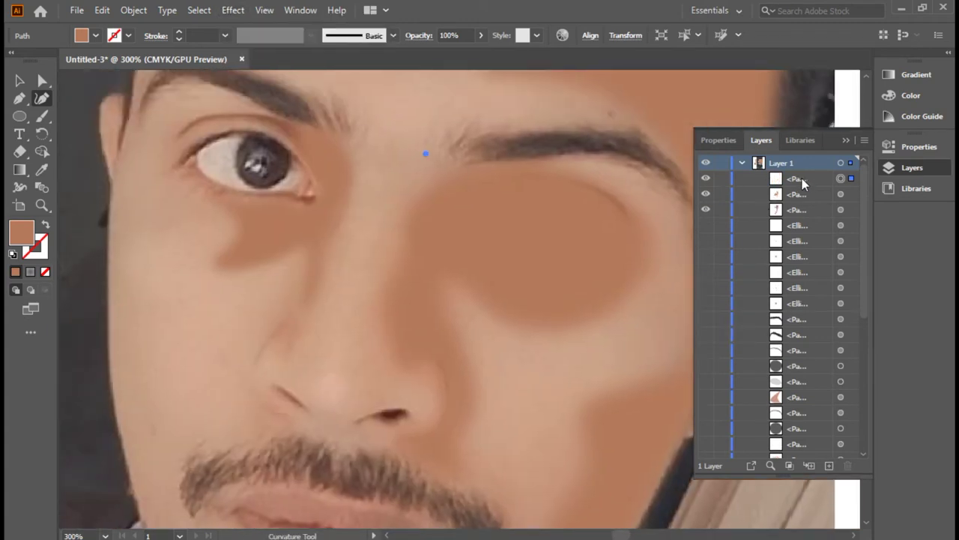
pyautogui.moveTo(794, 179); pyautogui.dragTo(784, 463)
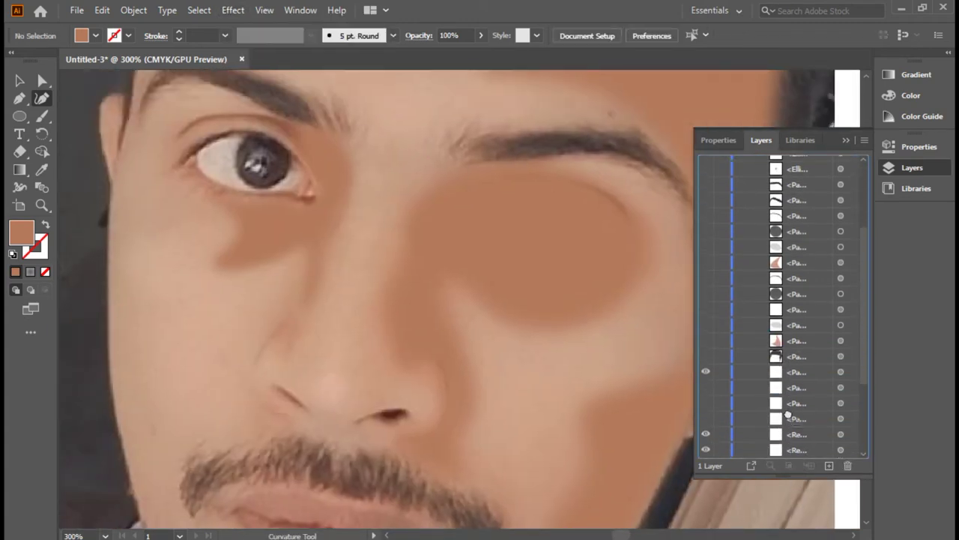
pyautogui.moveTo(788, 376); pyautogui.dragTo(817, 371)
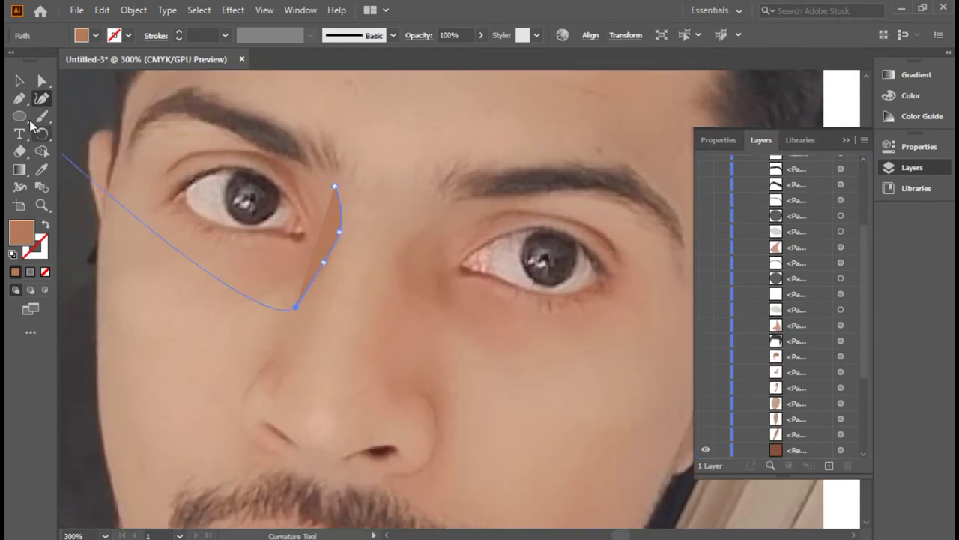
# - Give the curve beside the inner eye corner no fill and a thin brown outline
pyautogui.press('v')
pyautogui.click(81, 35)
pyautogui.click(15, 60)
pyautogui.press('Escape')
pyautogui.moveTo(182, 306)
pyautogui.mouseDown()
pyautogui.moveTo(613, 366)
pyautogui.moveTo(655, 399)
pyautogui.mouseUp()
pyautogui.click(96, 35)
pyautogui.click(15, 60)
pyautogui.click(128, 35)
pyautogui.click(19, 131)
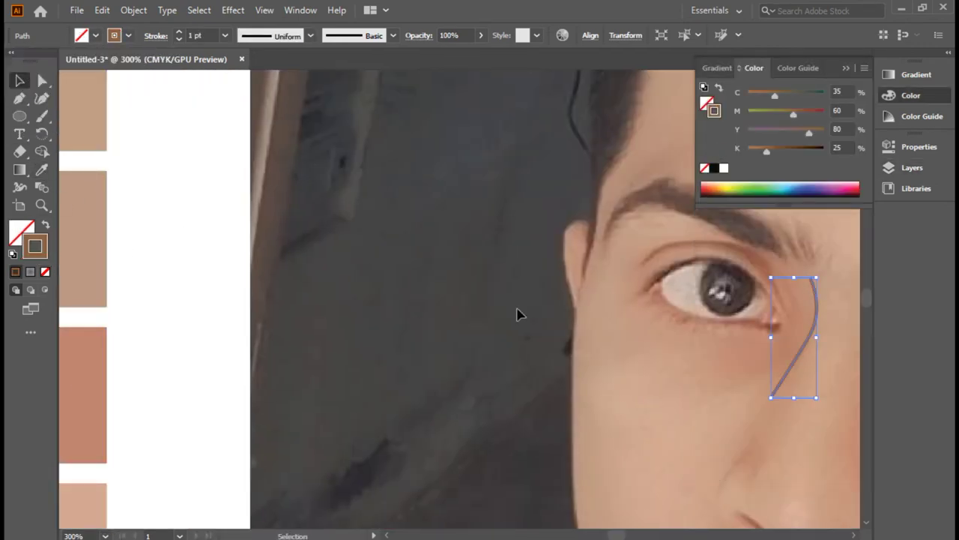
# - Draw the brown nose-side curves and choose a darker brown outline colour
pyautogui.click(447, 177)
pyautogui.scroll(-3, 447, 177)
pyautogui.click(42, 98)
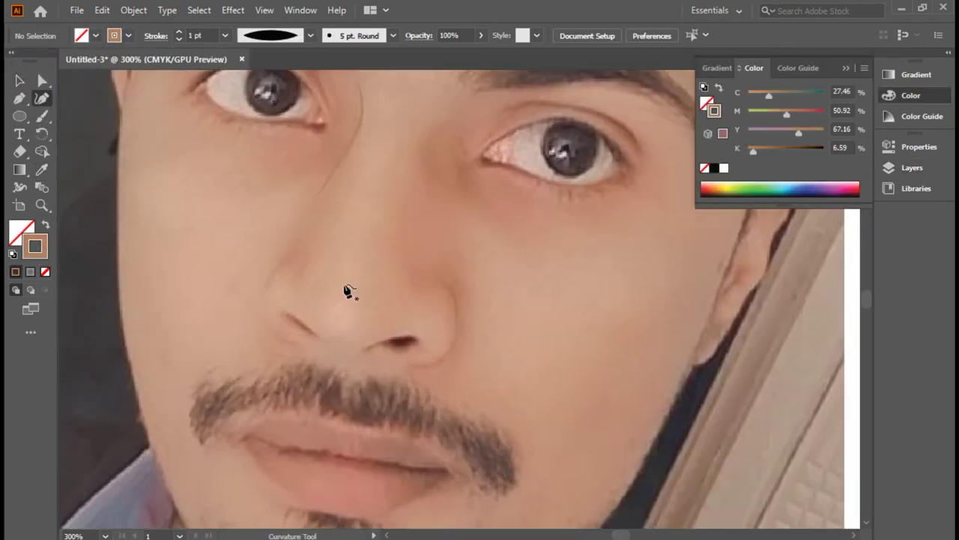
pyautogui.press('Escape')
pyautogui.press('v')
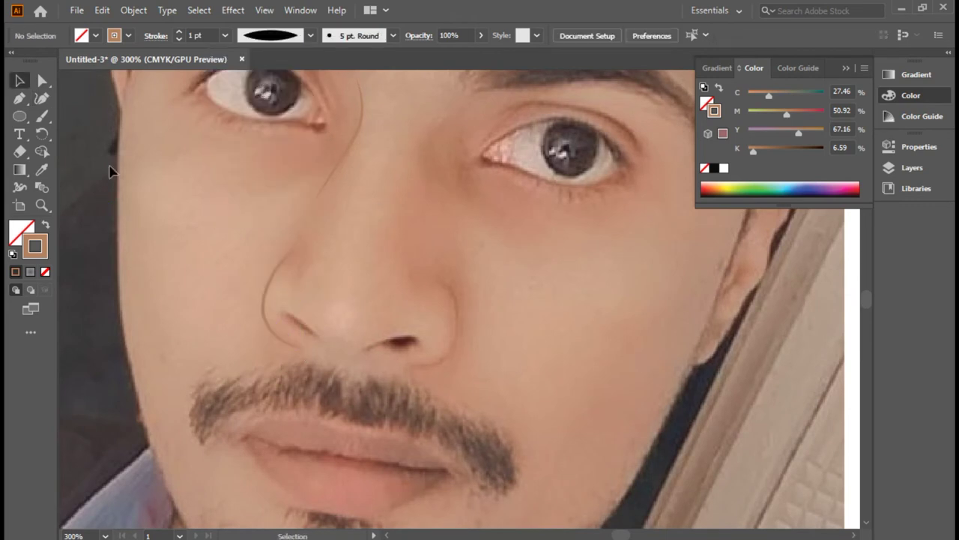
pyautogui.doubleClick(36, 246)
pyautogui.click(637, 183)
# - Zoom in and outline the right nostril with the Curvature tool, adjusting its points
pyautogui.hotkey('ctrl', '+')
pyautogui.hotkey('ctrl', '+')
pyautogui.hotkey('shift', '~')
pyautogui.click(316, 342)
pyautogui.click(382, 321)
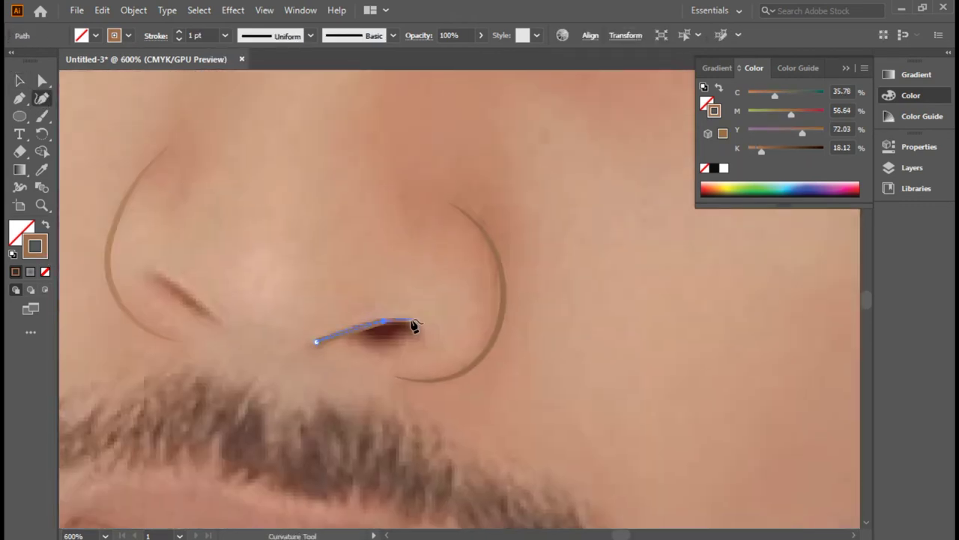
pyautogui.press('a')
pyautogui.click(362, 343)
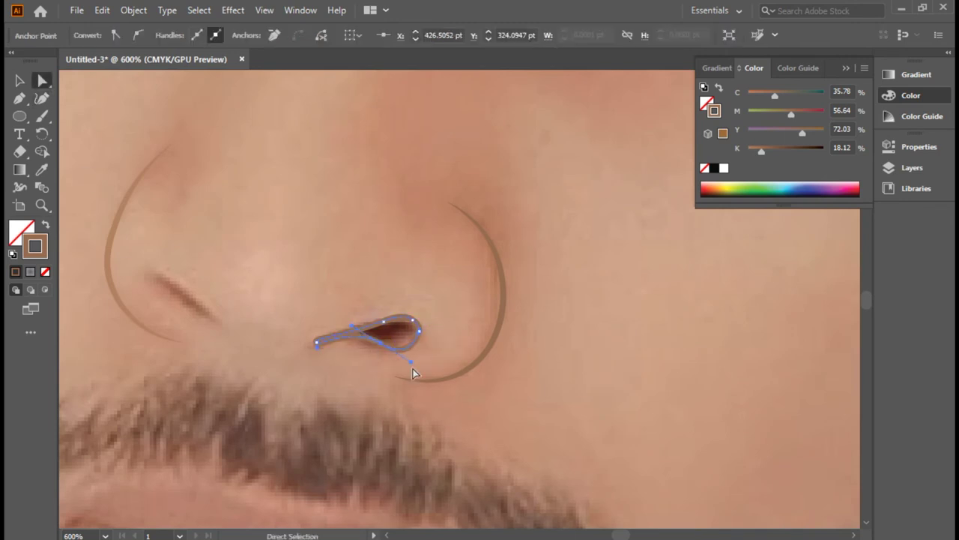
pyautogui.click(413, 373)
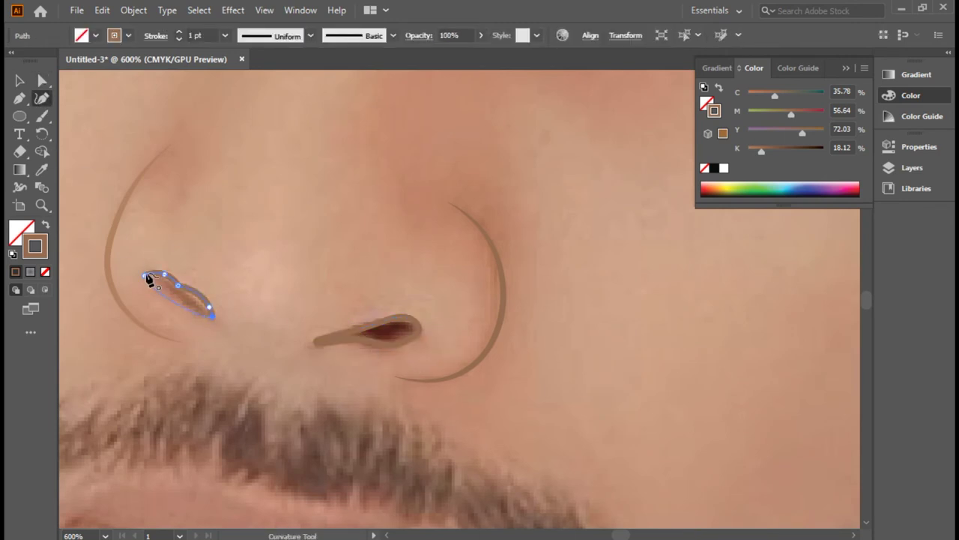
# - Adjust the left nostril, then set both nostrils to no outline with dark brown fill
pyautogui.press('a')
pyautogui.click(171, 277)
pyautogui.click(223, 304)
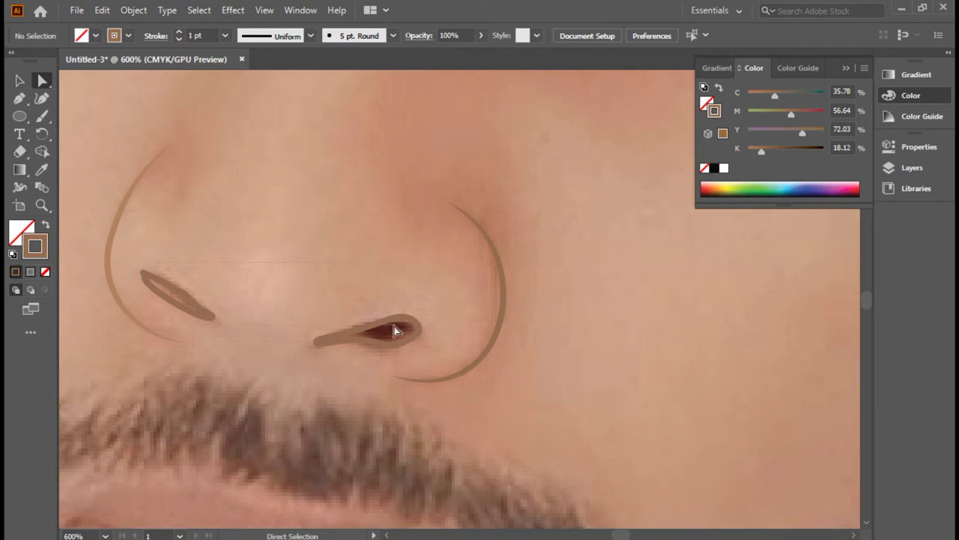
pyautogui.press('v')
pyautogui.hotkey('ctrl', 'a')
pyautogui.click(128, 35)
pyautogui.click(13, 60)
pyautogui.click(371, 315)
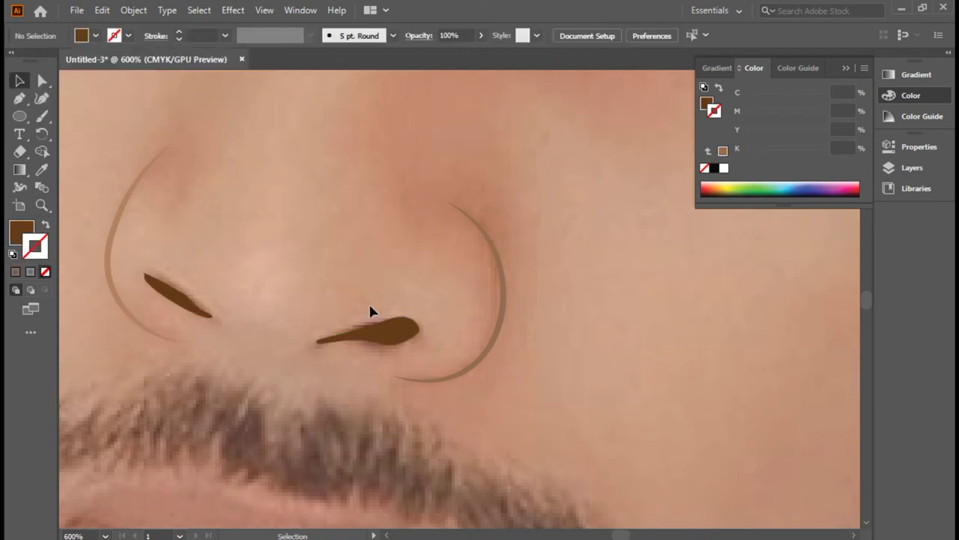
# - Trace a brown shape over the mouth along the top and bottom lip edges
pyautogui.hotkey('ctrl', '-')
pyautogui.scroll(-5, 452, 318)
pyautogui.hotkey('shift', '`')
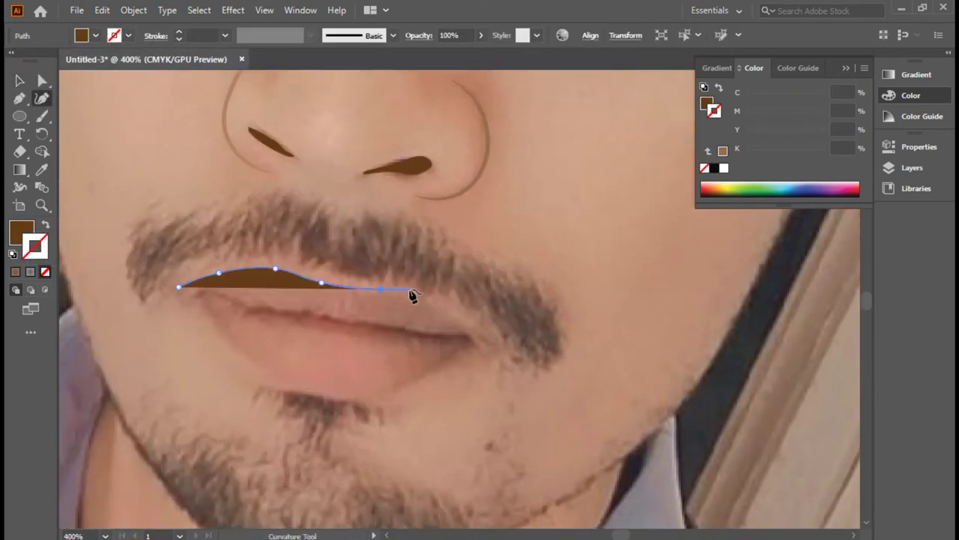
pyautogui.click(409, 289)
pyautogui.click(485, 334)
pyautogui.click(465, 349)
pyautogui.click(406, 385)
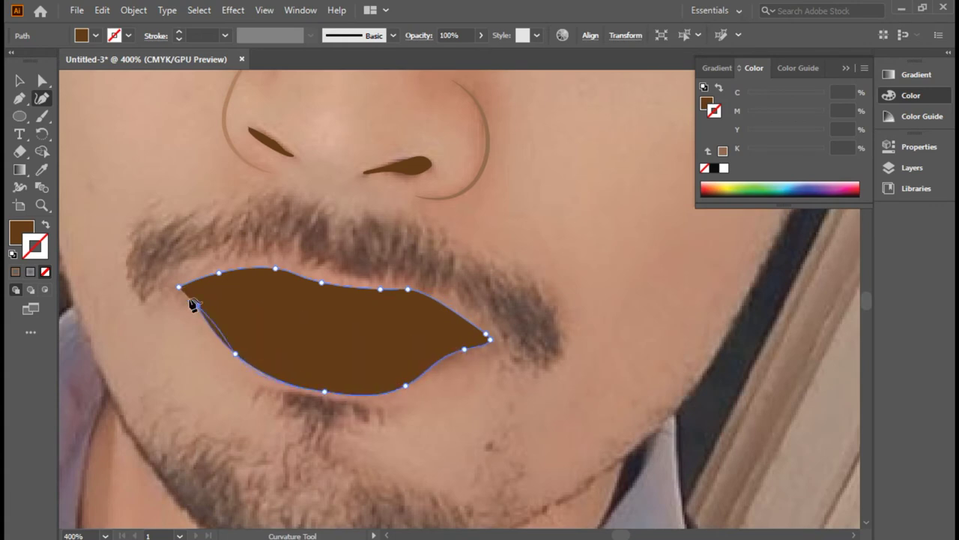
# - Give the mouth shape no fill and a thick black outline
pyautogui.click(95, 36)
pyautogui.click(12, 60)
pyautogui.click(128, 35)
pyautogui.click(48, 60)
pyautogui.click(171, 208)
# - Draw the wavy line between the lips and a small lower-lip curve, then lock the lip outline layer
pyautogui.hotkey('shift', '`')
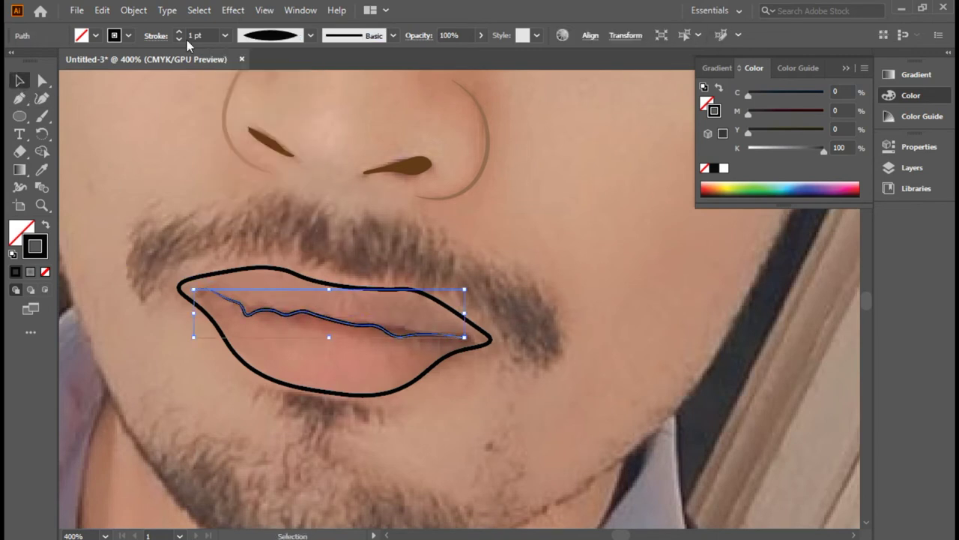
pyautogui.click(454, 252)
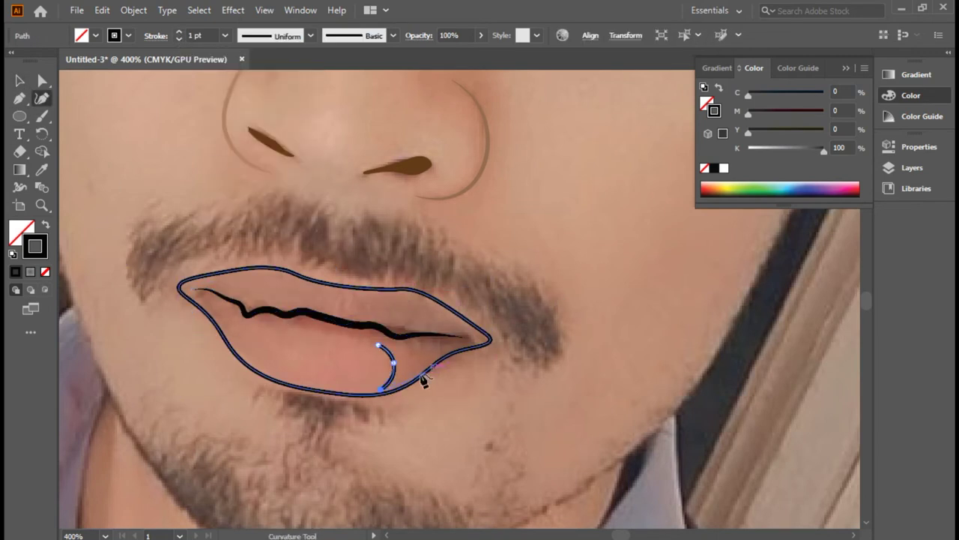
pyautogui.click(17, 79)
pyautogui.click(883, 168)
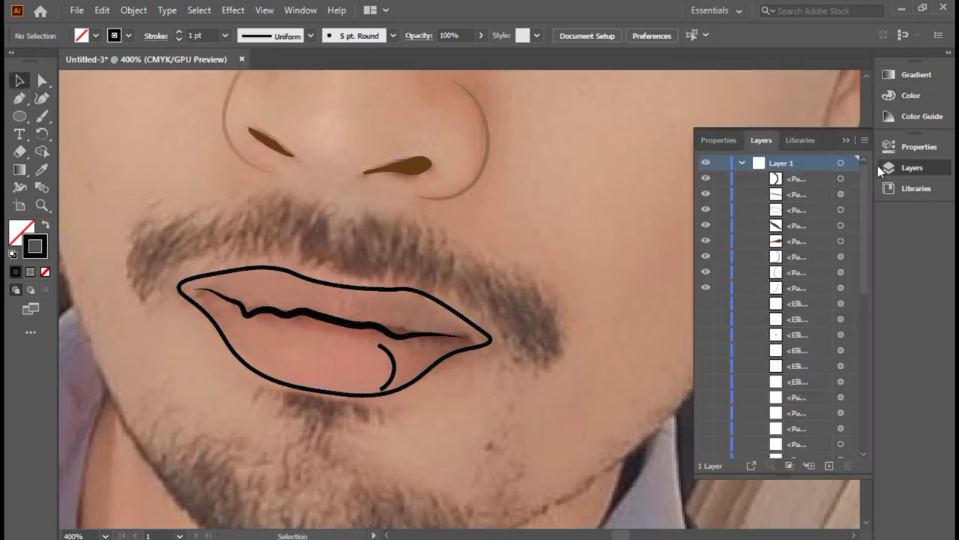
pyautogui.click(721, 210)
# - Outline the lower and upper lip highlight shapes, stretching the upper one further right
pyautogui.hotkey('ctrl', 'z')
pyautogui.click(41, 98)
pyautogui.click(375, 343)
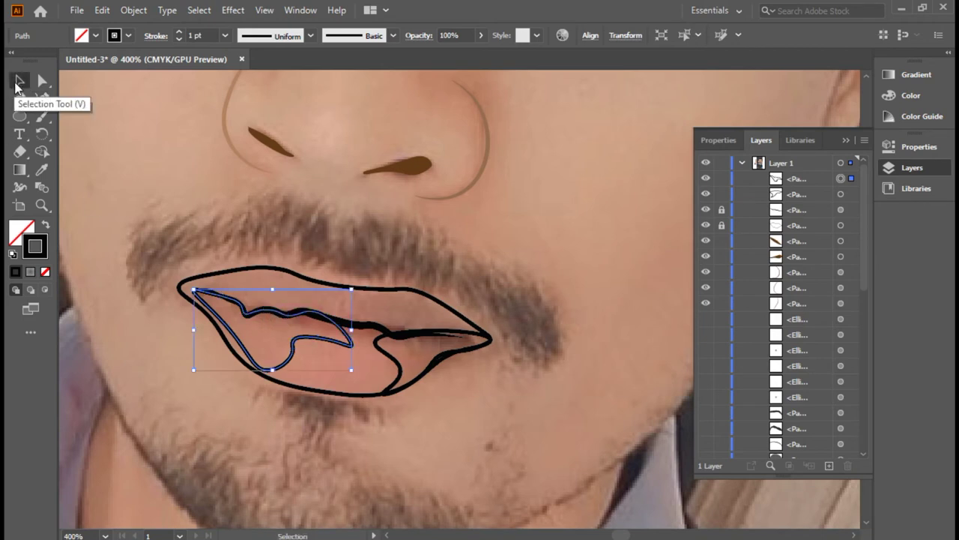
pyautogui.hotkey('ctrl', 'shift', 'a')
pyautogui.click(42, 116)
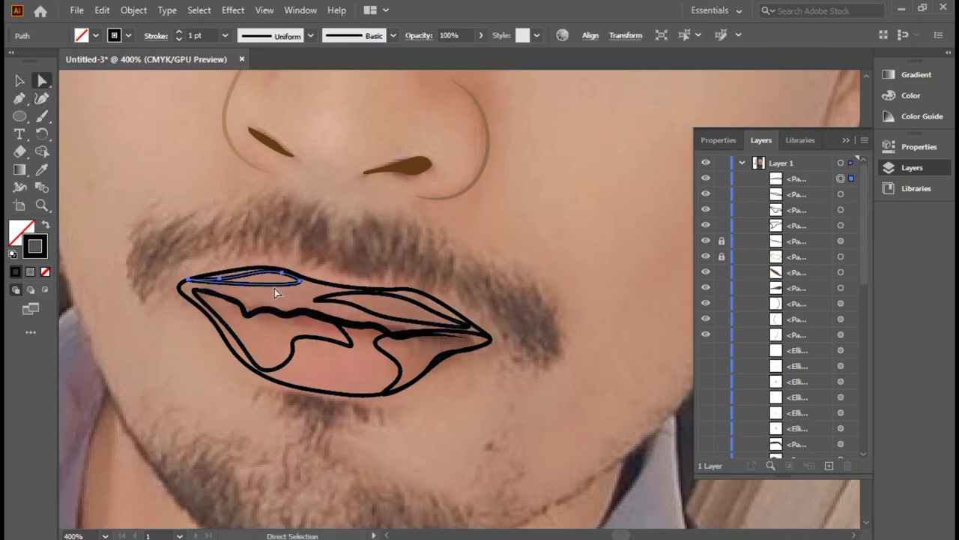
pyautogui.moveTo(254, 285); pyautogui.dragTo(329, 294)
pyautogui.click(355, 381)
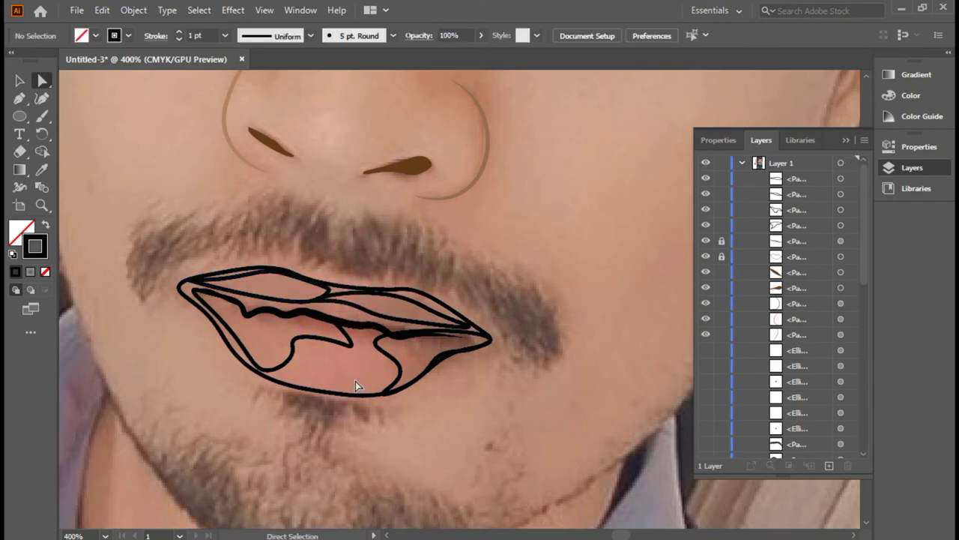
# - Unlock the lip layers and fill the lips with the photo's lip pink
pyautogui.hotkey('ctrl', 'alt', '2')
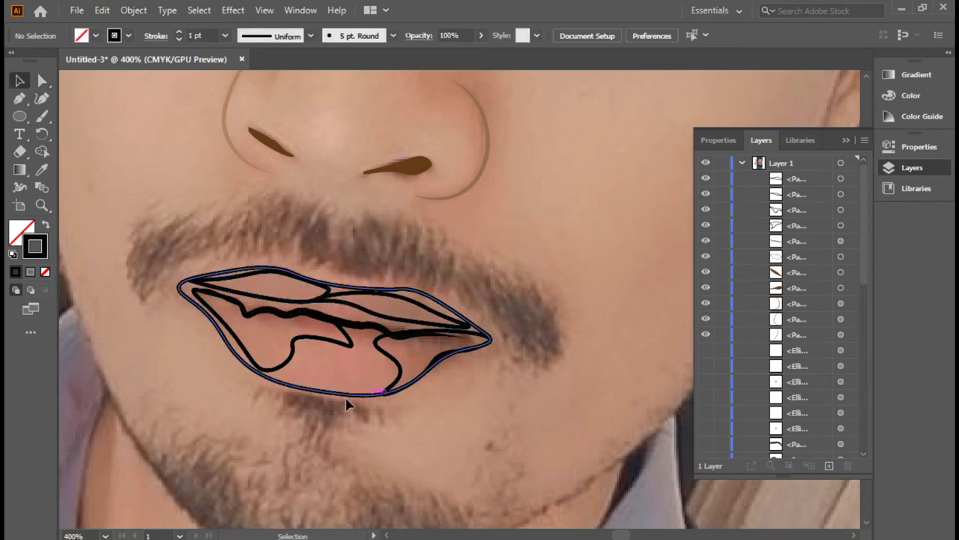
pyautogui.press('i')
pyautogui.click(108, 207)
pyautogui.click(225, 286)
# - Fill the lip shape with the photo's lip colour and adjust the fill colour
pyautogui.press('i')
pyautogui.click(207, 319)
pyautogui.doubleClick(21, 232)
pyautogui.press('Return')
pyautogui.hotkey('ctrl', 'shift', 'a')
# - Delete part of the black lip outline and remove the upper loop's black stroke
pyautogui.click(210, 328)
pyautogui.press('Delete')
pyautogui.press('a')
pyautogui.click(375, 334)
pyautogui.click(389, 304)
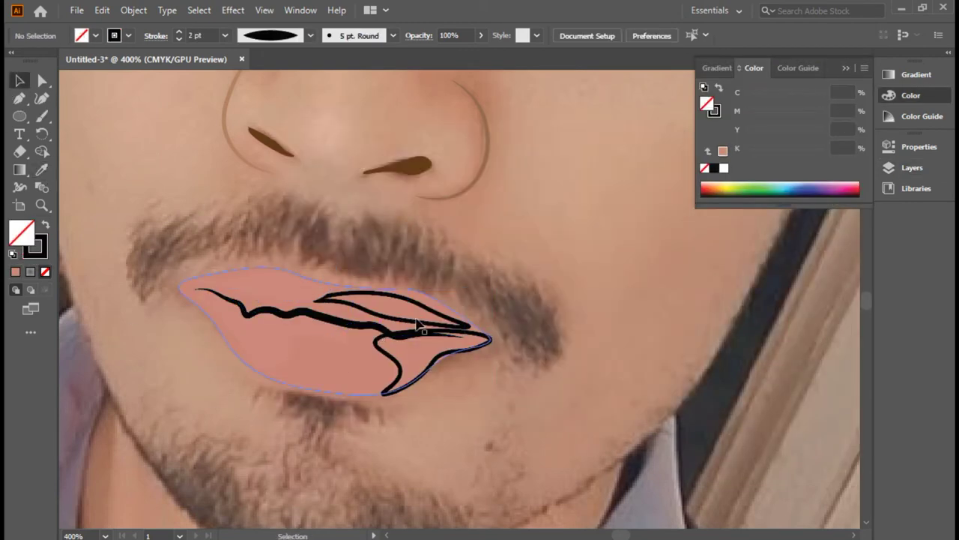
pyautogui.press('i')
pyautogui.click(285, 352)
# - Lighten the upper loop to salmon fill and remove the lower lip's black outline
pyautogui.doubleClick(21, 232)
pyautogui.press('Return')
pyautogui.hotkey('ctrl', 'shift', 'a')
pyautogui.click(441, 377)
pyautogui.click(129, 35)
pyautogui.click(15, 60)
# - Apply a Gaussian Blur of about 4.66 px to all the lip shapes
pyautogui.press('Escape')
pyautogui.press('i')
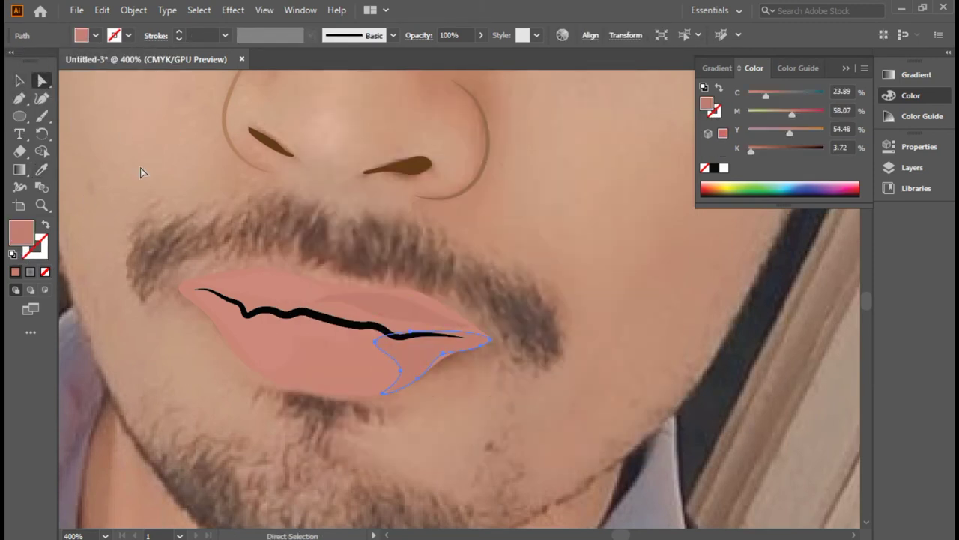
pyautogui.press('v')
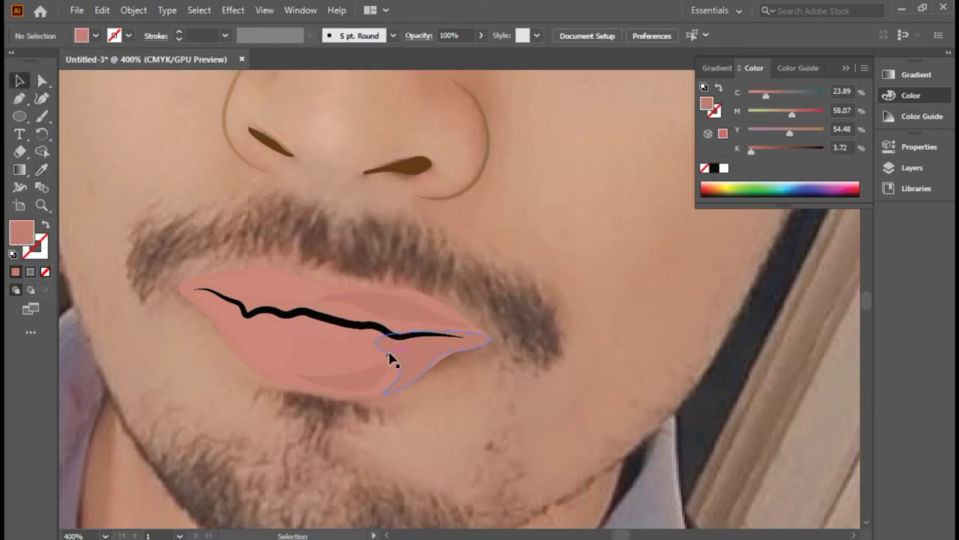
pyautogui.hotkey('ctrl', 'a')
pyautogui.click(233, 9)
pyautogui.click(315, 259)
pyautogui.moveTo(585, 293); pyautogui.dragTo(595, 294)
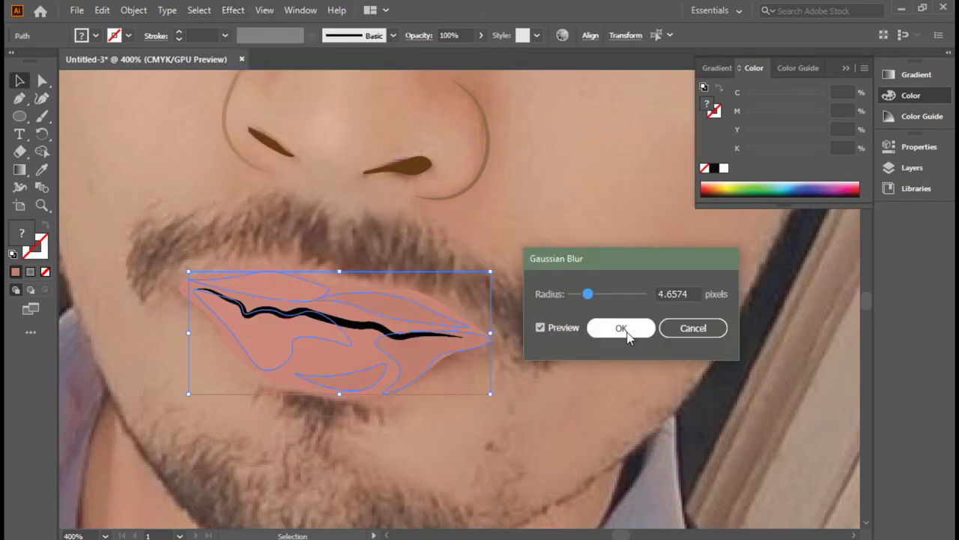
pyautogui.click(621, 328)
# - Zoom out to view the whole portrait, then zoom back in on mouth and nose
pyautogui.doubleClick(21, 233)
pyautogui.press('Return')
pyautogui.hotkey('ctrl', 'shift', 'a')
pyautogui.hotkey('ctrl', '-')
pyautogui.hotkey('ctrl', '-')
pyautogui.hotkey('ctrl', '-')
pyautogui.moveTo(647, 287)
pyautogui.mouseDown()
pyautogui.moveTo(540, 354)
pyautogui.moveTo(659, 254)
pyautogui.mouseUp()
pyautogui.hotkey('ctrl', '+')
pyautogui.hotkey('ctrl', '+')
pyautogui.hotkey('ctrl', '+')
# - Outline the moustache above the lips and remove its fill
pyautogui.click(189, 389)
pyautogui.click(95, 35)
pyautogui.click(12, 60)
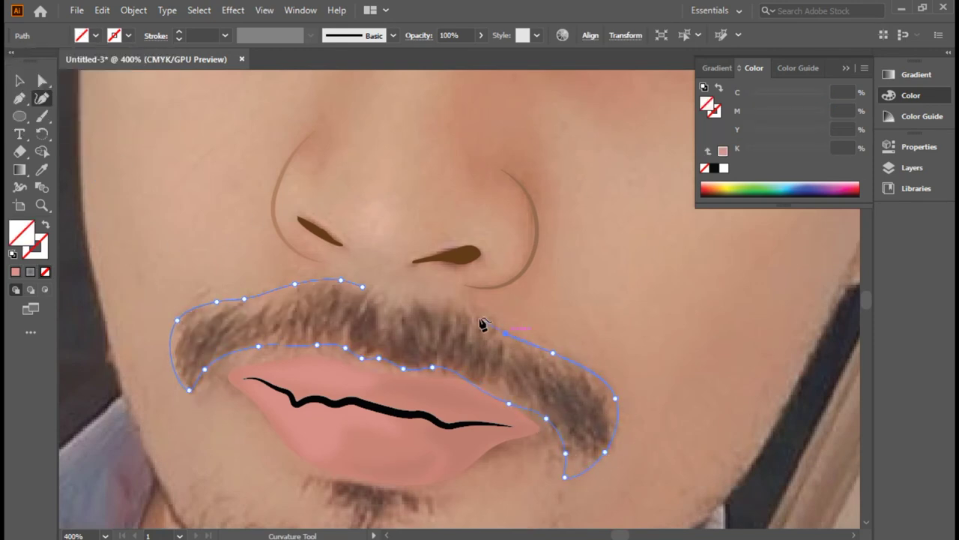
# - Fill the moustache with the dark hair colour using the Eyedropper
pyautogui.press('i')
pyautogui.click(403, 321)
pyautogui.scroll(5, 360, 203)
pyautogui.scroll(-8, 474, 307)
pyautogui.hscroll(2, 474, 308)
# - Draw a closed Curvature-tool beard shape around the lips, chin and jawline
pyautogui.click(42, 98)
pyautogui.hscroll(-2, 112, 194)
pyautogui.scroll(1, 113, 194)
pyautogui.click(167, 260)
pyautogui.click(204, 329)
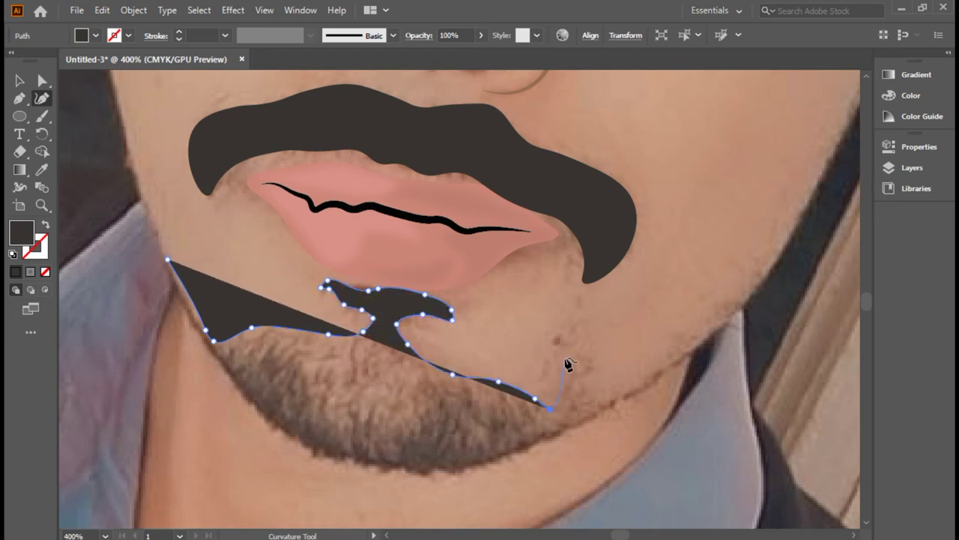
pyautogui.click(593, 393)
pyautogui.click(620, 392)
pyautogui.click(703, 331)
pyautogui.click(678, 365)
pyautogui.click(490, 460)
pyautogui.click(444, 471)
pyautogui.click(371, 470)
pyautogui.click(270, 425)
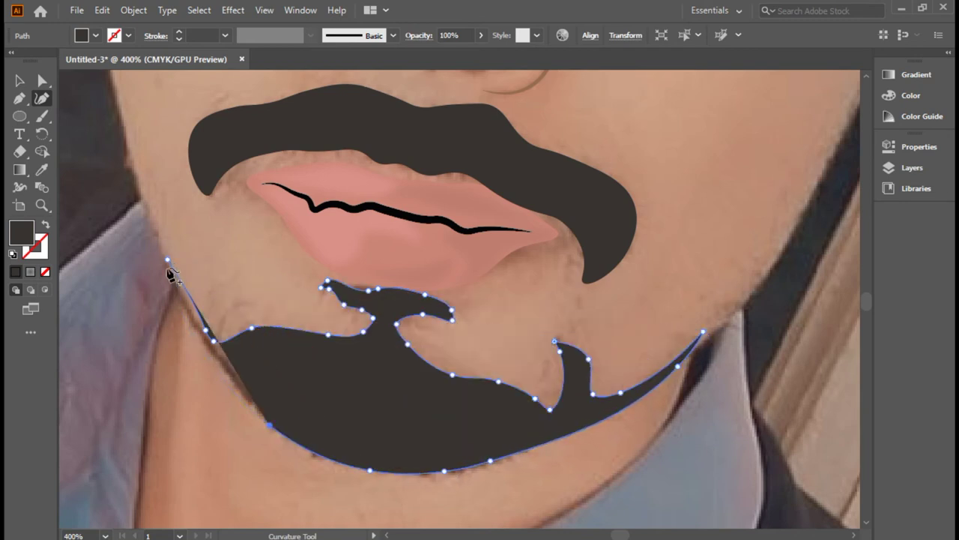
# - Adjust the beard's left-chin anchor and show the hidden face, hair and shadow shapes again
pyautogui.press('a')
pyautogui.moveTo(203, 330); pyautogui.dragTo(198, 321)
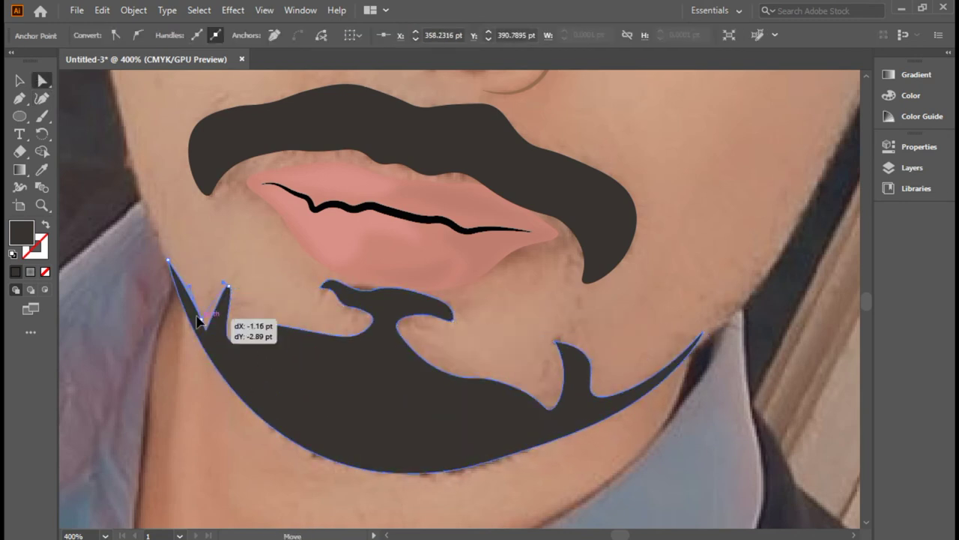
pyautogui.click(622, 373)
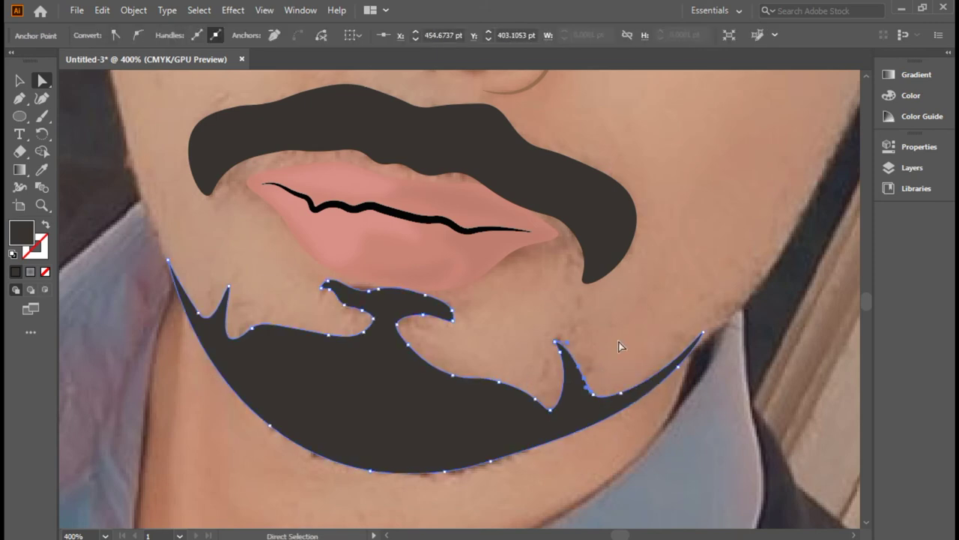
pyautogui.hotkey('ctrl', '-')
pyautogui.hotkey('ctrl', '-')
pyautogui.hotkey('ctrl', '-')
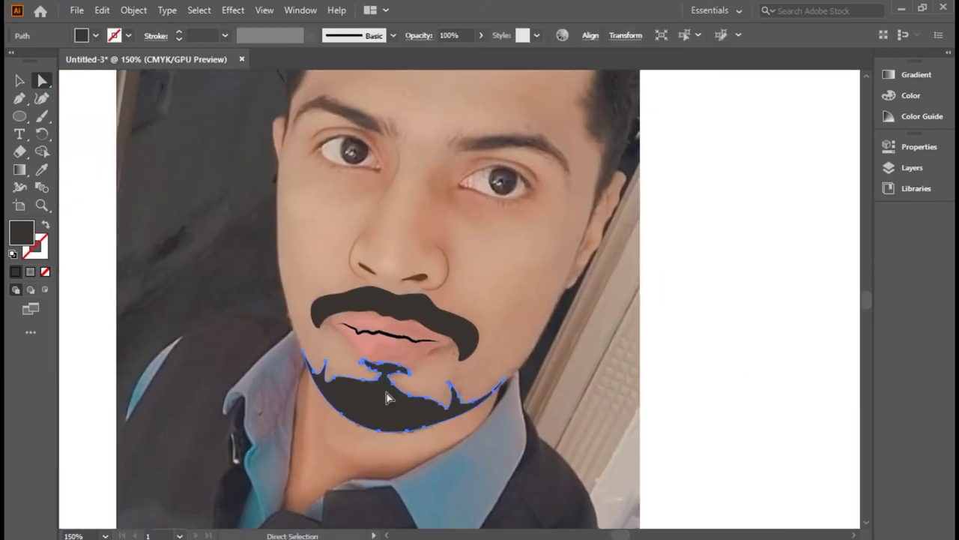
pyautogui.moveTo(597, 255); pyautogui.dragTo(548, 358)
pyautogui.click(352, 371)
pyautogui.click(912, 168)
pyautogui.scroll(-5, 708, 435)
pyautogui.moveTo(706, 318); pyautogui.dragTo(704, 441)
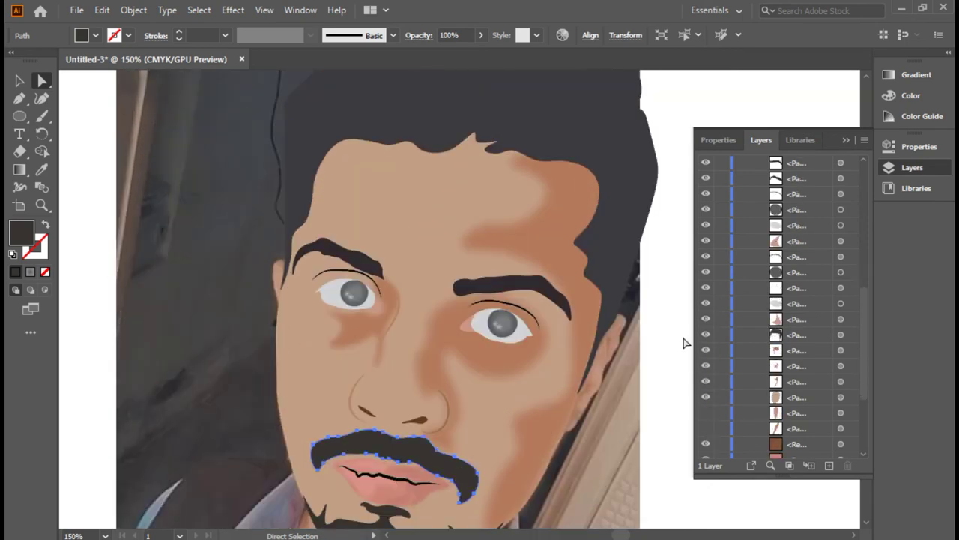
# - Recolour a face shading patch with the sampled skin tone, checking it in the Color Picker
pyautogui.click(508, 295)
pyautogui.press('i')
pyautogui.click(388, 251)
pyautogui.doubleClick(21, 233)
pyautogui.press('Return')
pyautogui.press('v')
pyautogui.click(95, 173)
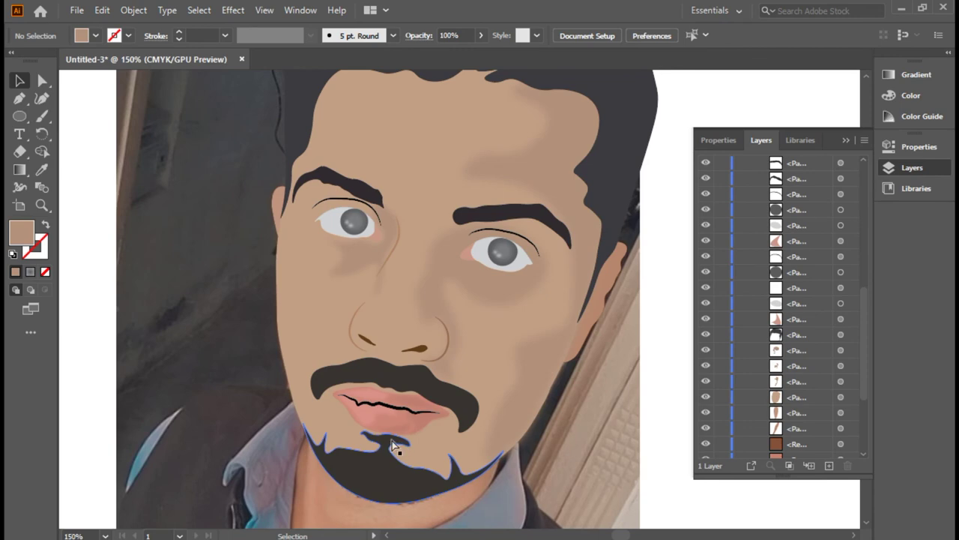
pyautogui.scroll(3, 387, 446)
pyautogui.scroll(-2, 388, 420)
# - Group the lip shapes into a single object
pyautogui.press('a')
pyautogui.click(387, 375)
pyautogui.scroll(2, 387, 375)
pyautogui.press('v')
pyautogui.click(303, 380)
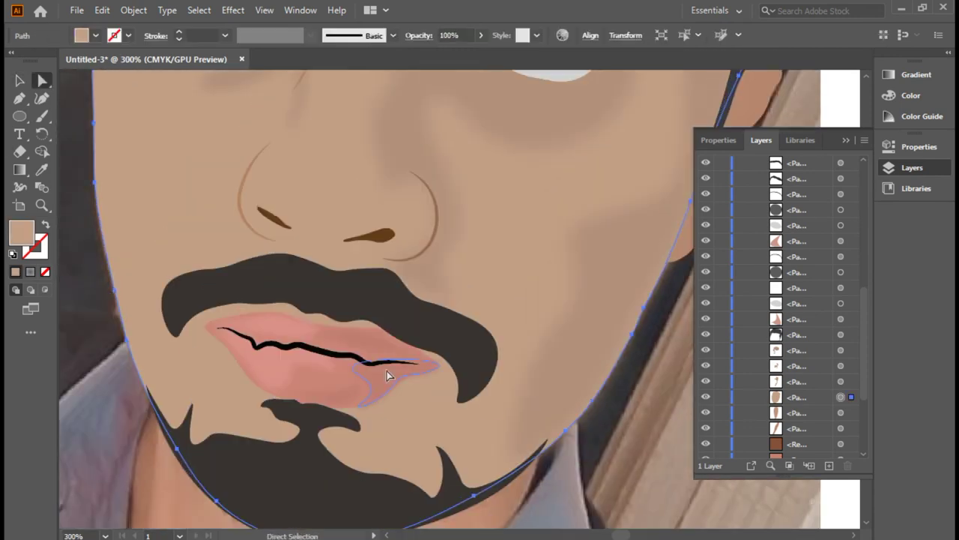
pyautogui.rightClick(352, 349)
pyautogui.click(428, 128)
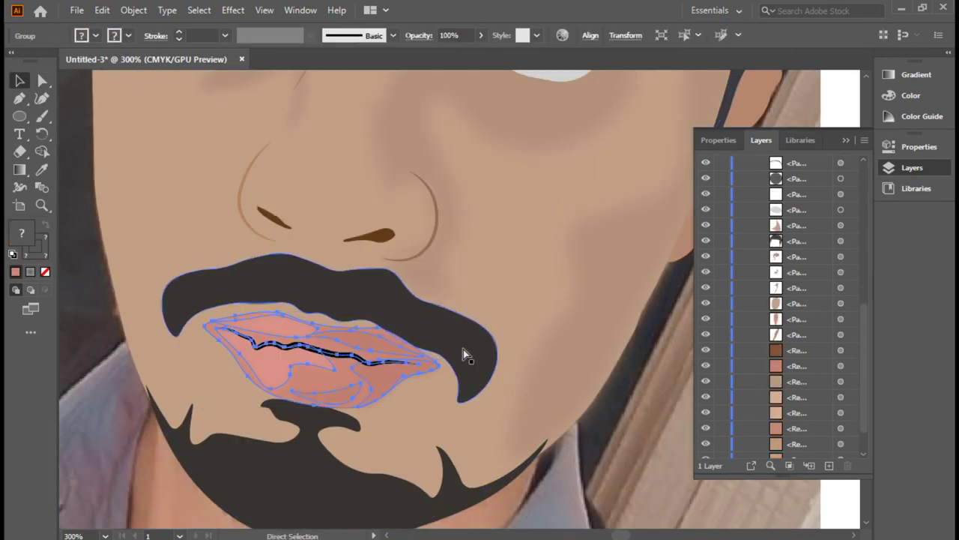
pyautogui.hotkey('ctrl', 'shift', 'a')
# - Confirm the skin fill colour on another face shading shape
pyautogui.hotkey('ctrl', '-')
pyautogui.press('v')
pyautogui.click(364, 188)
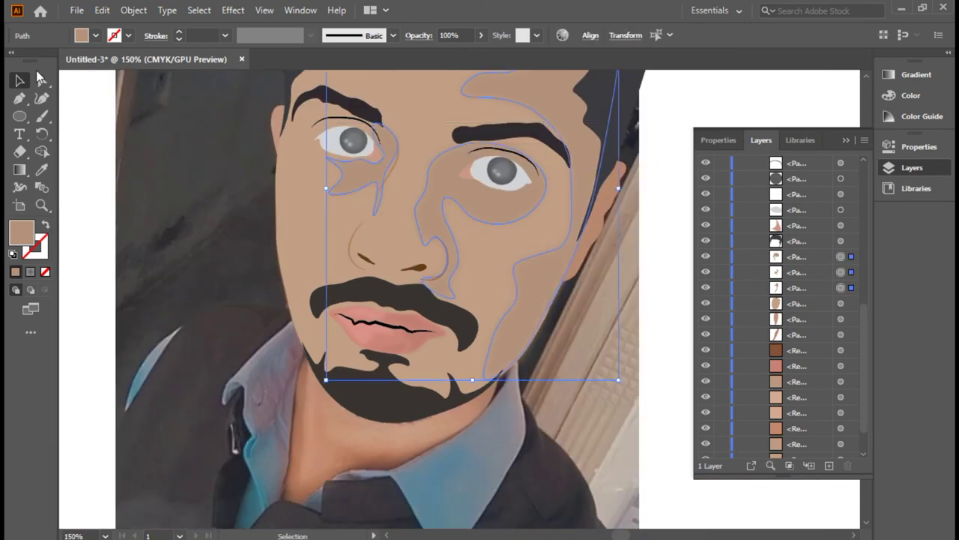
pyautogui.doubleClick(21, 233)
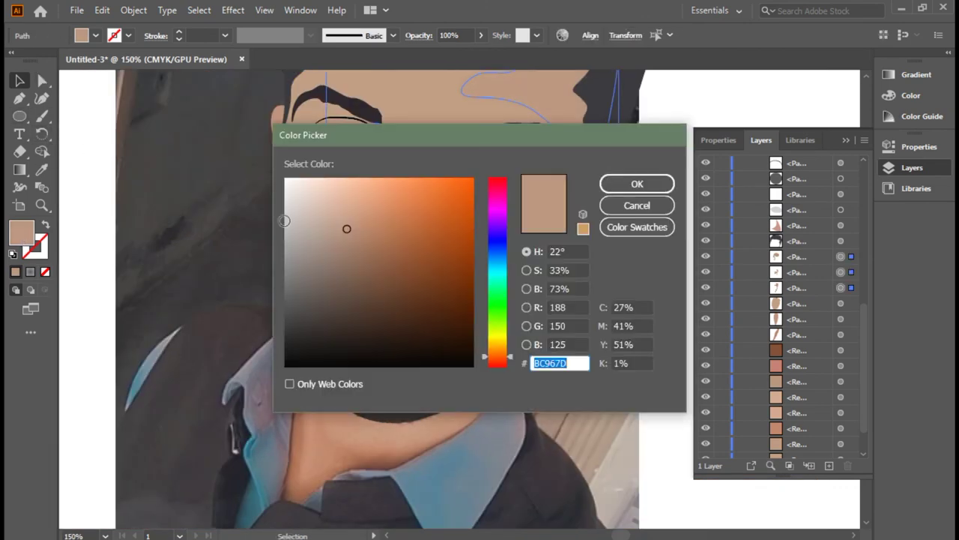
pyautogui.press('Return')
pyautogui.click(169, 162)
pyautogui.hotkey('ctrl', '-')
# - Select the hair outline with Direct Selection to expose its anchor points
pyautogui.click(289, 246)
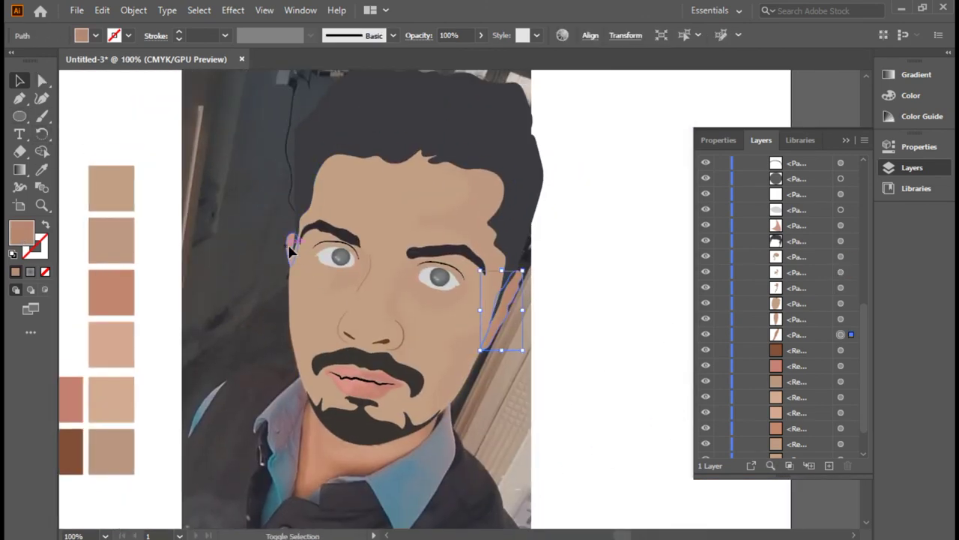
pyautogui.click(193, 131)
pyautogui.scroll(2, 315, 255)
pyautogui.click(518, 225)
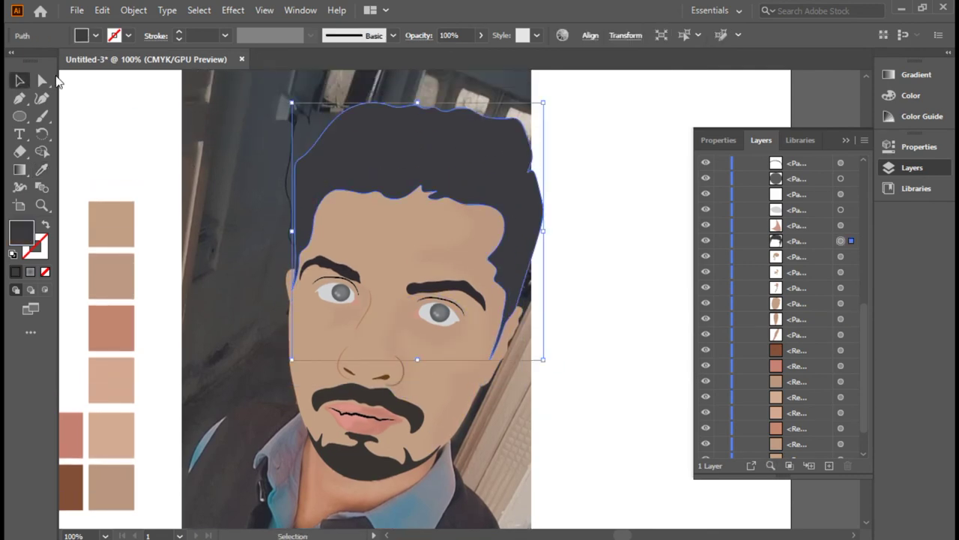
pyautogui.press('a')
pyautogui.click(546, 199)
pyautogui.click(525, 170)
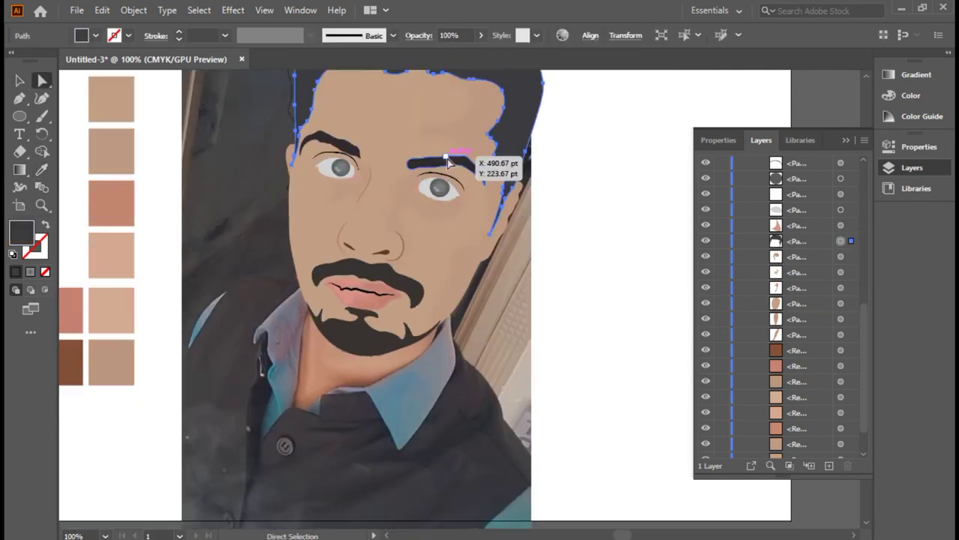
pyautogui.scroll(-6, 403, 360)
pyautogui.scroll(3, 403, 364)
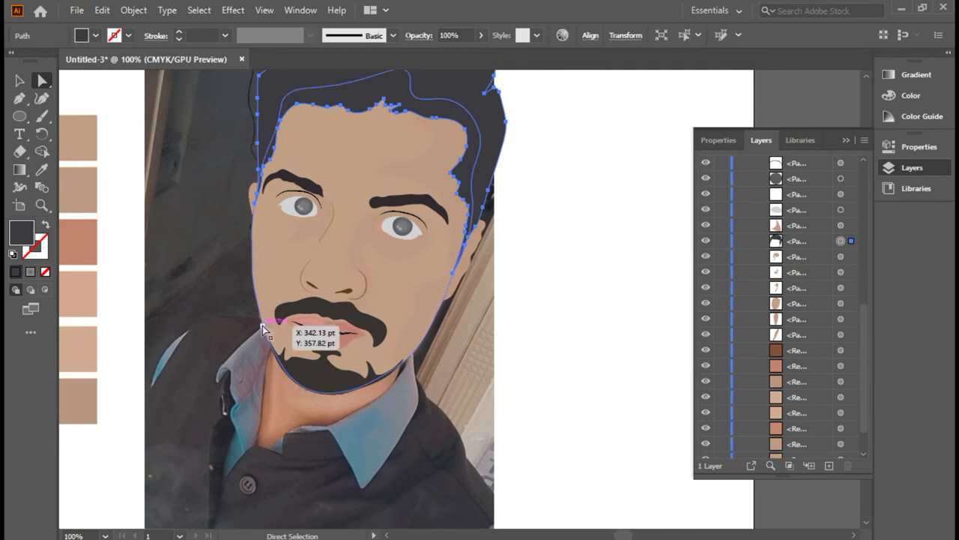
pyautogui.scroll(2, 439, 241)
pyautogui.scroll(1, 407, 321)
pyautogui.click(166, 347)
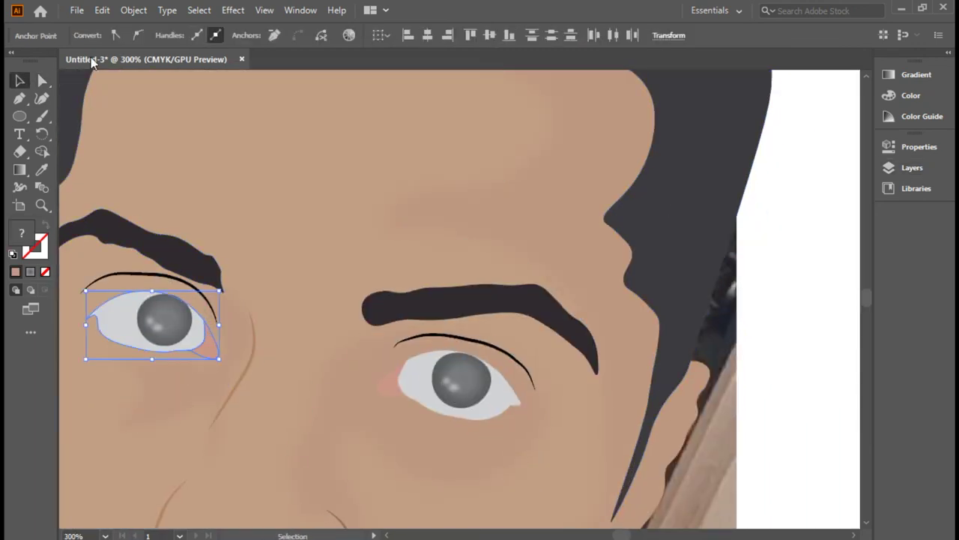
# - Give the left eye and both eyelid lines a brown stroke
pyautogui.click(82, 36)
pyautogui.click(113, 80)
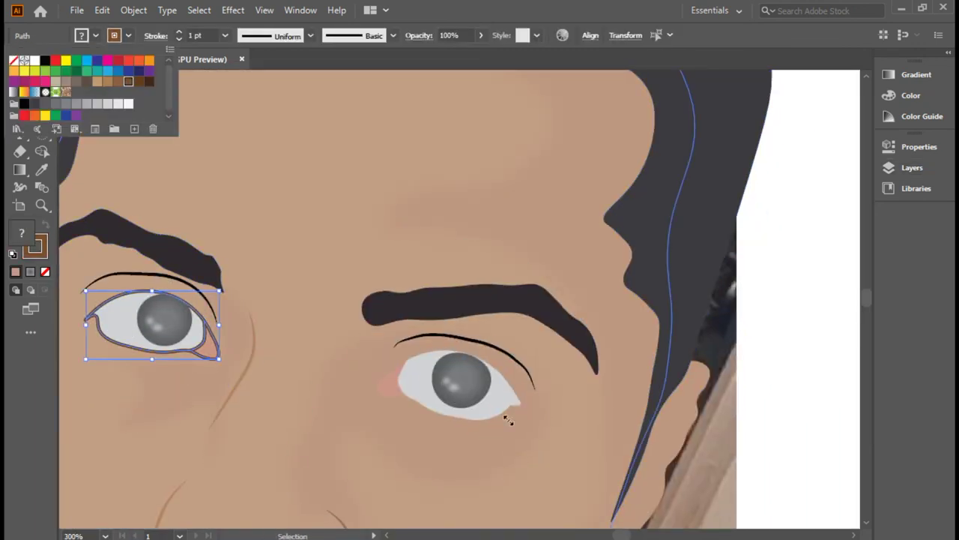
pyautogui.click(150, 275)
pyautogui.keyDown('shift'); pyautogui.click(462, 339); pyautogui.keyUp('shift')
pyautogui.click(129, 35)
pyautogui.click(120, 84)
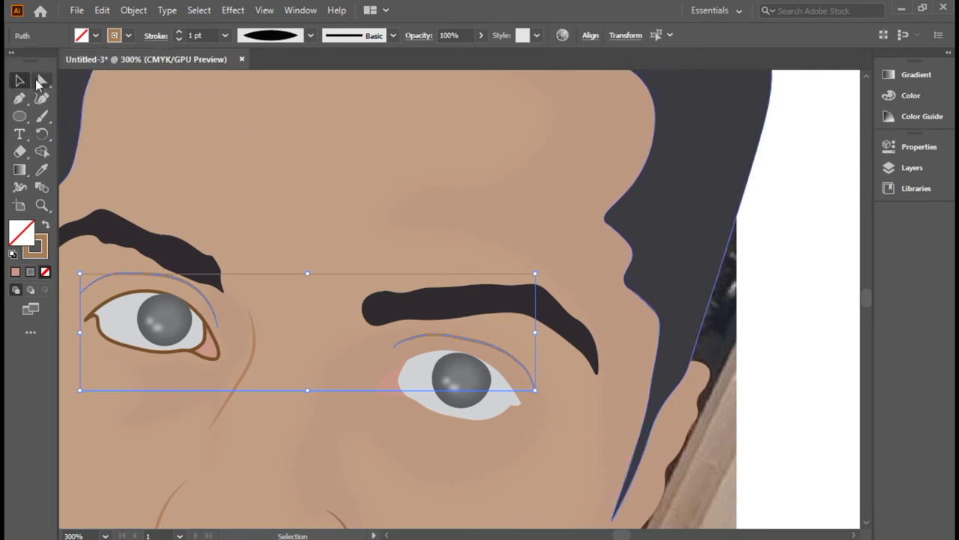
pyautogui.click(308, 217)
pyautogui.scroll(-2, 307, 218)
# - Darken the irises by shifting and reversing their radial gradient stops
pyautogui.click(199, 289)
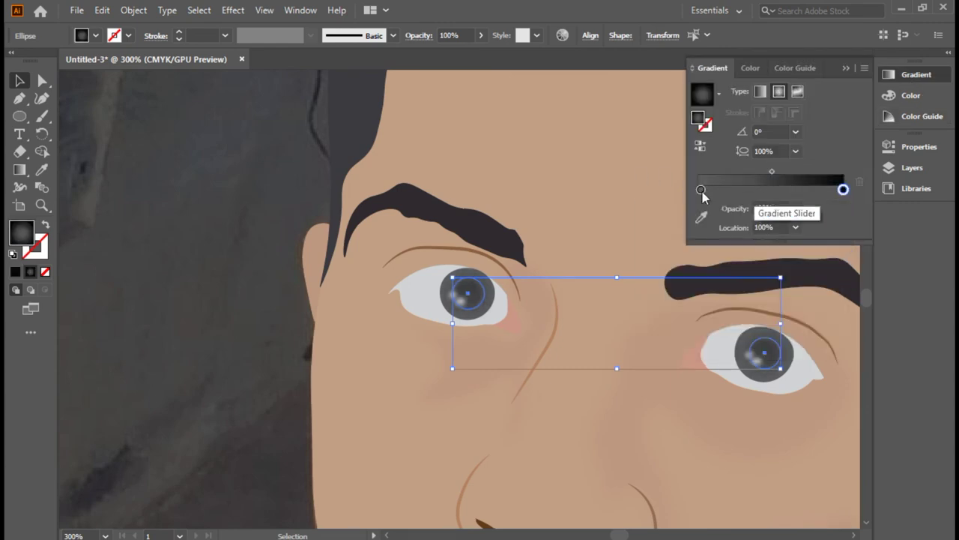
pyautogui.moveTo(843, 189); pyautogui.dragTo(832, 189)
pyautogui.moveTo(699, 189); pyautogui.dragTo(843, 189)
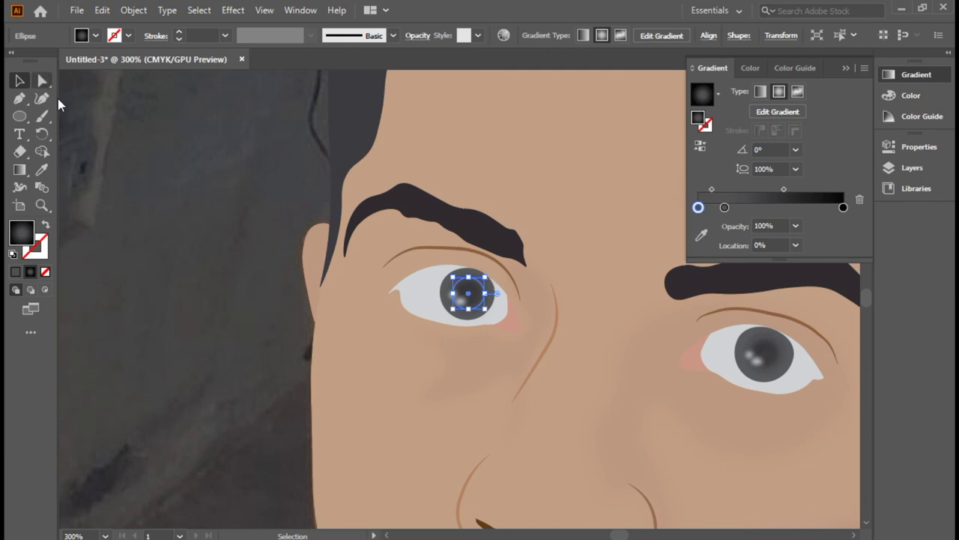
pyautogui.click(912, 167)
pyautogui.click(840, 256)
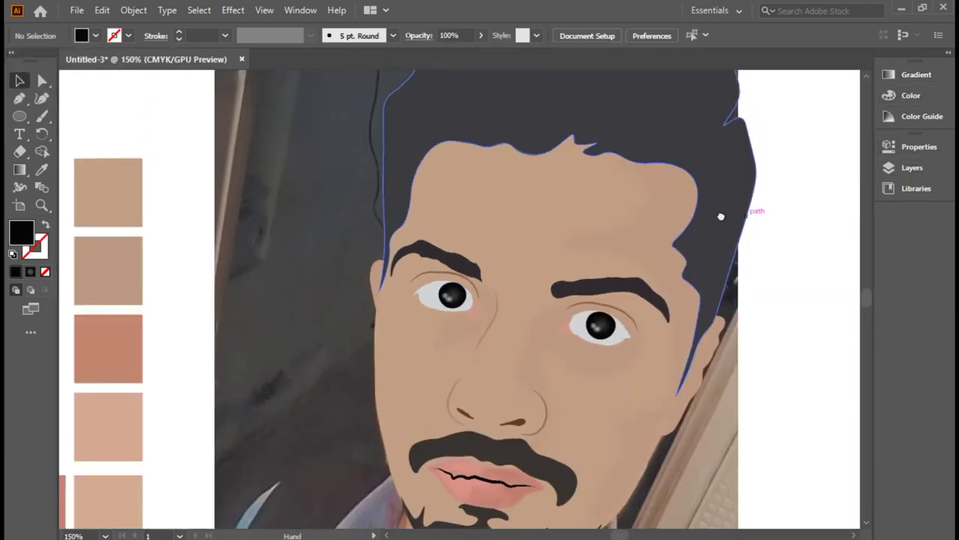
pyautogui.moveTo(721, 216); pyautogui.dragTo(485, 352)
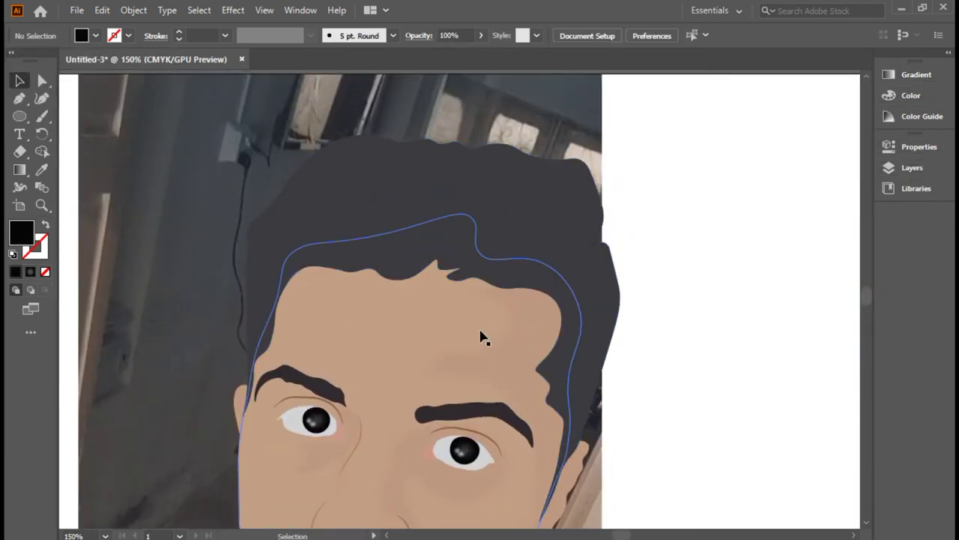
# - Nudge an anchor point, then hide the reference photo in the Layers panel
pyautogui.scroll(-1, 483, 337)
pyautogui.press('a')
pyautogui.moveTo(440, 254); pyautogui.dragTo(439, 248)
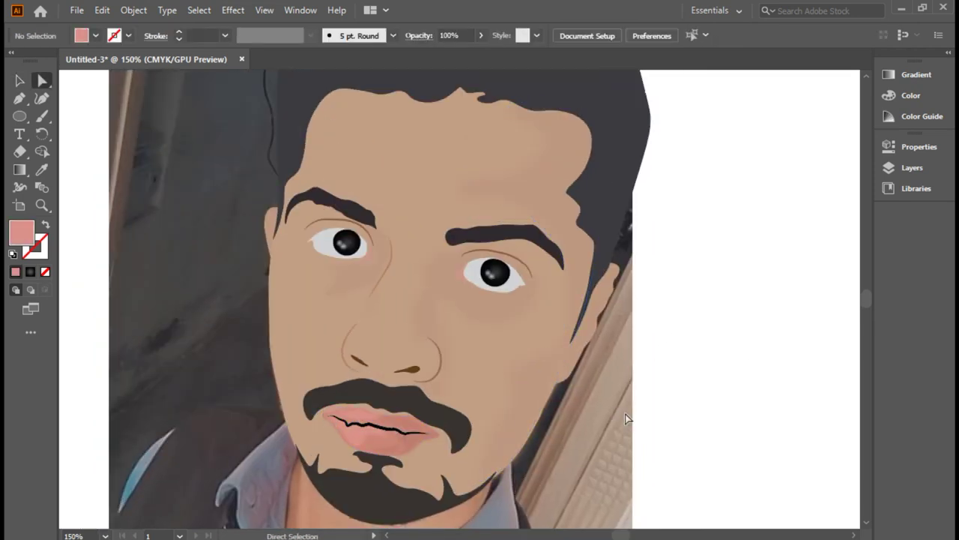
pyautogui.hotkey('ctrl', '1')
pyautogui.press('F7')
pyautogui.click(705, 434)
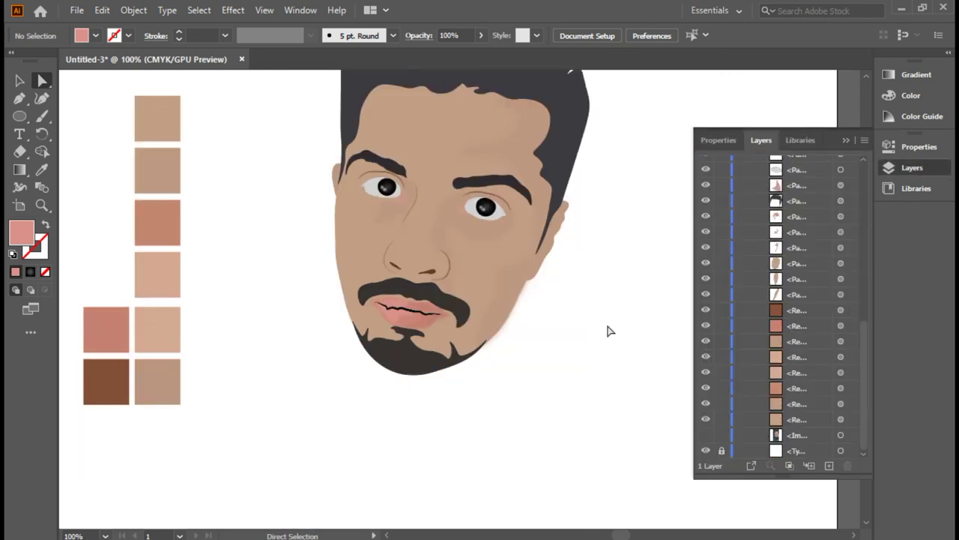
pyautogui.press('F7')
# - Select all the portrait shapes and bring up their context menu
pyautogui.scroll(2, 479, 300)
pyautogui.hotkey('ctrl', 'a')
pyautogui.rightClick(472, 215)
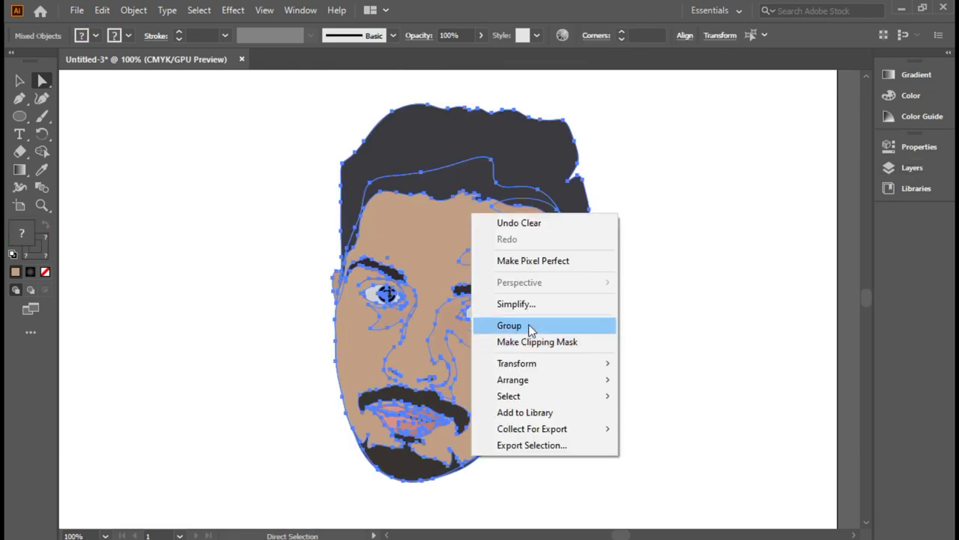
# - Group the portrait and draw a red-filled circle beside the face
pyautogui.click(509, 325)
pyautogui.moveTo(79, 140); pyautogui.dragTo(274, 342)
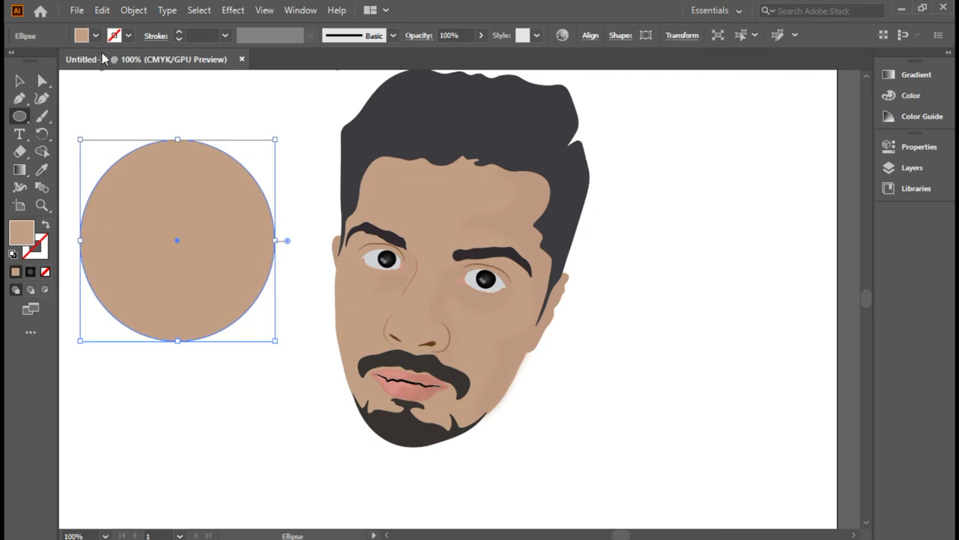
pyautogui.click(95, 35)
pyautogui.click(48, 61)
# - Copy and resize the circle, fill the inner one bright red, and centre both
pyautogui.click(531, 297)
pyautogui.moveTo(177, 240); pyautogui.dragTo(460, 299)
pyautogui.moveTo(557, 398)
pyautogui.mouseDown()
pyautogui.moveTo(569, 414)
pyautogui.moveTo(215, 252)
pyautogui.mouseUp()
pyautogui.rightClick(215, 252)
pyautogui.click(155, 293)
pyautogui.click(95, 35)
pyautogui.click(29, 69)
pyautogui.keyDown('shift'); pyautogui.click(315, 187); pyautogui.keyUp('shift')
pyautogui.click(590, 35)
pyautogui.click(563, 81)
# - Move the portrait onto the red circles and scale the ellipse to sit behind the face
pyautogui.hotkey('ctrl', '-')
pyautogui.press('a')
pyautogui.moveTo(574, 172)
pyautogui.mouseDown()
pyautogui.moveTo(502, 293)
pyautogui.moveTo(300, 188)
pyautogui.mouseUp()
pyautogui.click(516, 294)
pyautogui.moveTo(515, 293)
pyautogui.mouseDown()
pyautogui.moveTo(469, 398)
pyautogui.moveTo(499, 362)
pyautogui.mouseUp()
pyautogui.click(684, 403)
pyautogui.hotkey('ctrl', 'a')
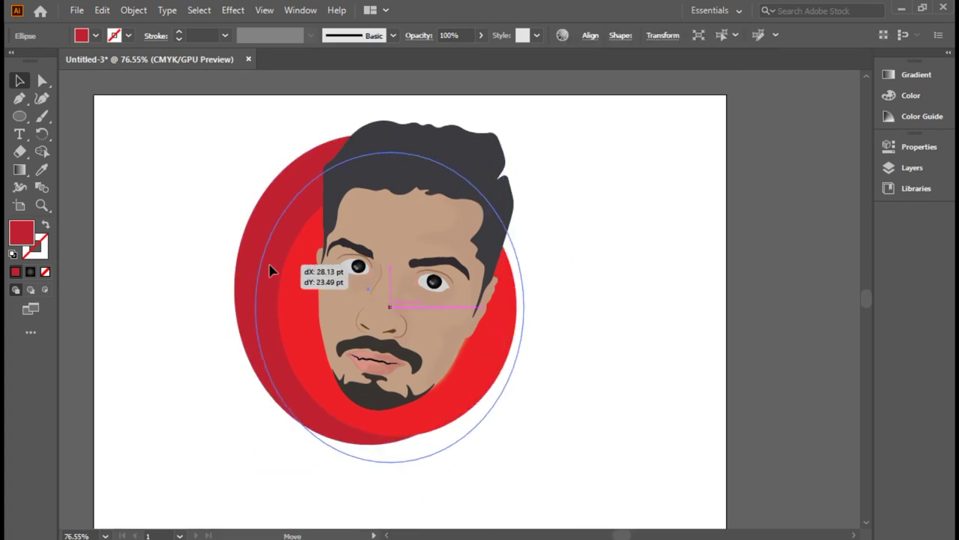
pyautogui.moveTo(234, 306); pyautogui.dragTo(259, 304)
pyautogui.moveTo(397, 478); pyautogui.dragTo(393, 459)
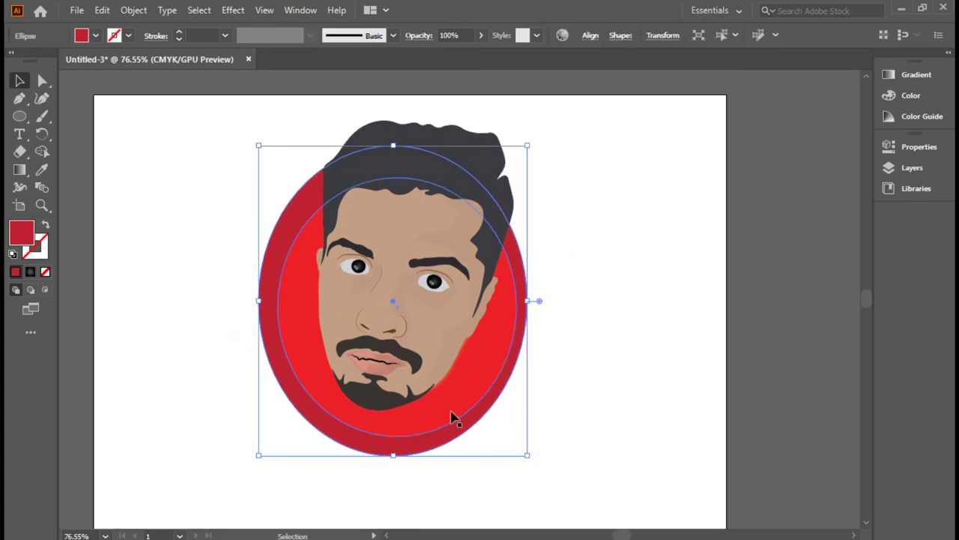
pyautogui.click(165, 191)
# - Type 'Amanullah' below the face, then enlarge and position it over the ellipse
pyautogui.press('t')
pyautogui.click(278, 458)
pyautogui.write('Amanullah')
pyautogui.press('Escape')
pyautogui.moveTo(313, 455)
pyautogui.mouseDown()
pyautogui.moveTo(518, 515)
pyautogui.moveTo(533, 457)
pyautogui.mouseUp()
pyautogui.click(585, 419)
pyautogui.moveTo(390, 435); pyautogui.dragTo(391, 436)
# - Set the name's font to Segoe Script in the Character panel
pyautogui.click(460, 35)
pyautogui.click(460, 35)
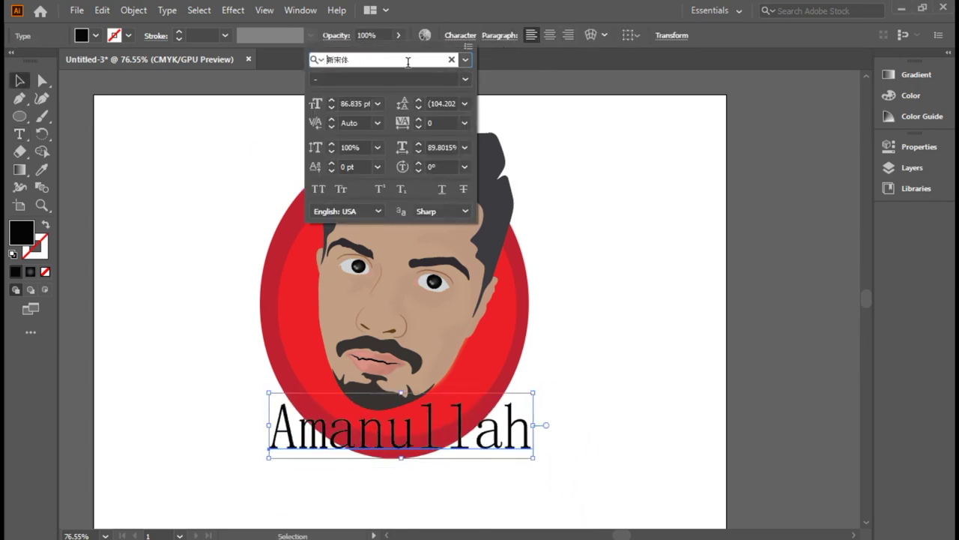
pyautogui.click(464, 59)
pyautogui.scroll(-5, 545, 279)
pyautogui.scroll(1, 555, 330)
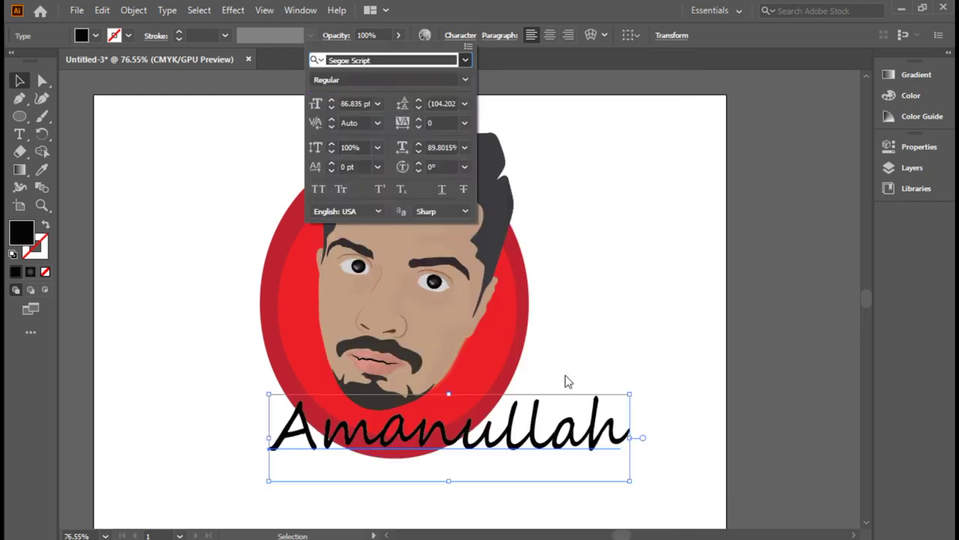